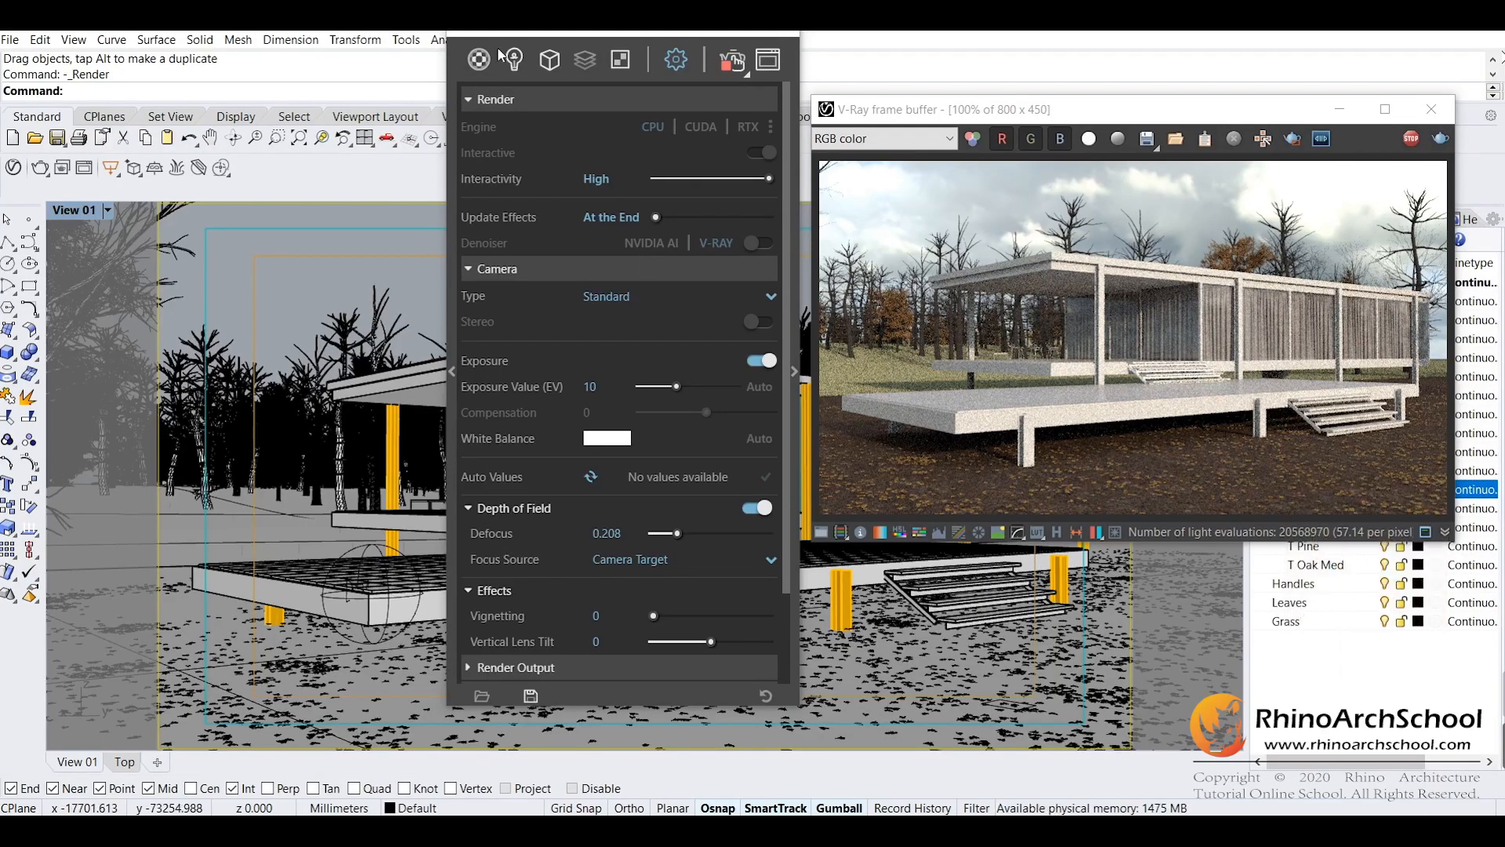
- Look through the Render, Camera and Render Output settings, leaving Camera collapsed and Render Output expanded
{"action": "left_click", "coordinate": [473, 267]}
{"action": "left_click", "coordinate": [469, 102]}
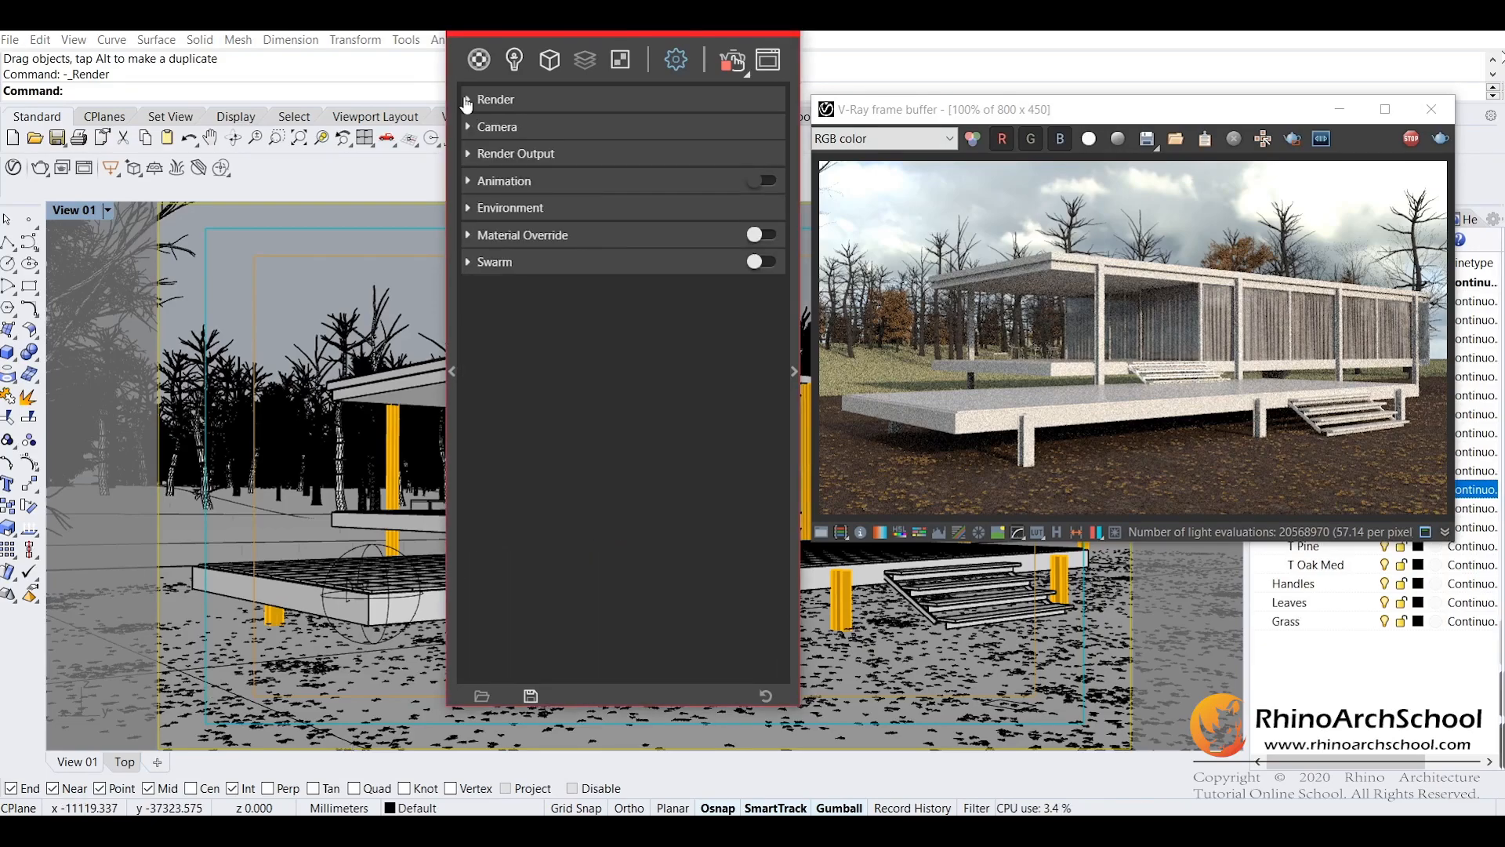
{"action": "left_click", "coordinate": [464, 100]}
{"action": "left_click", "coordinate": [471, 305]}
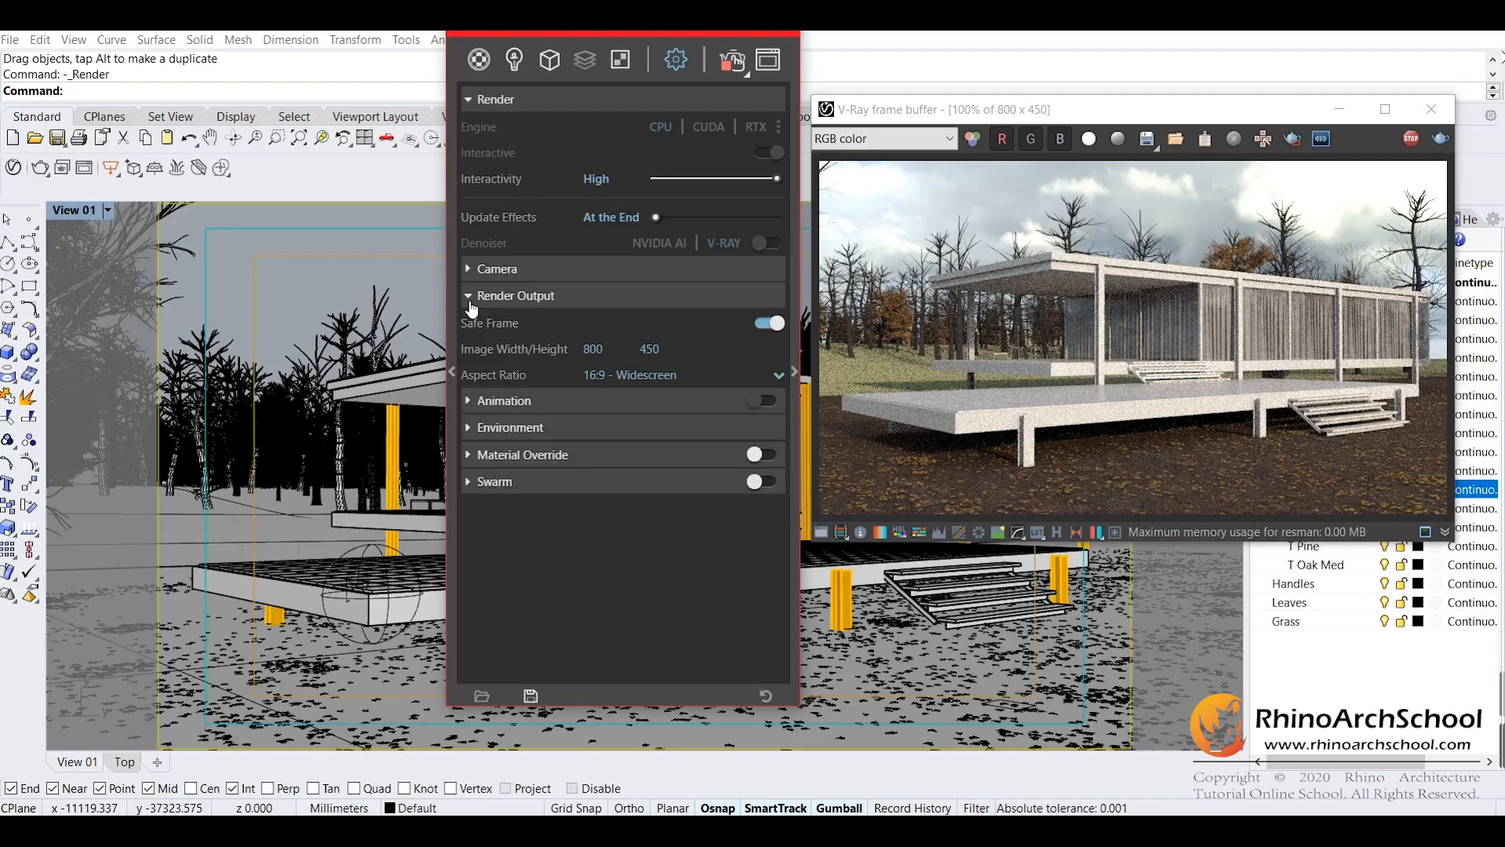
{"action": "left_click", "coordinate": [493, 269]}
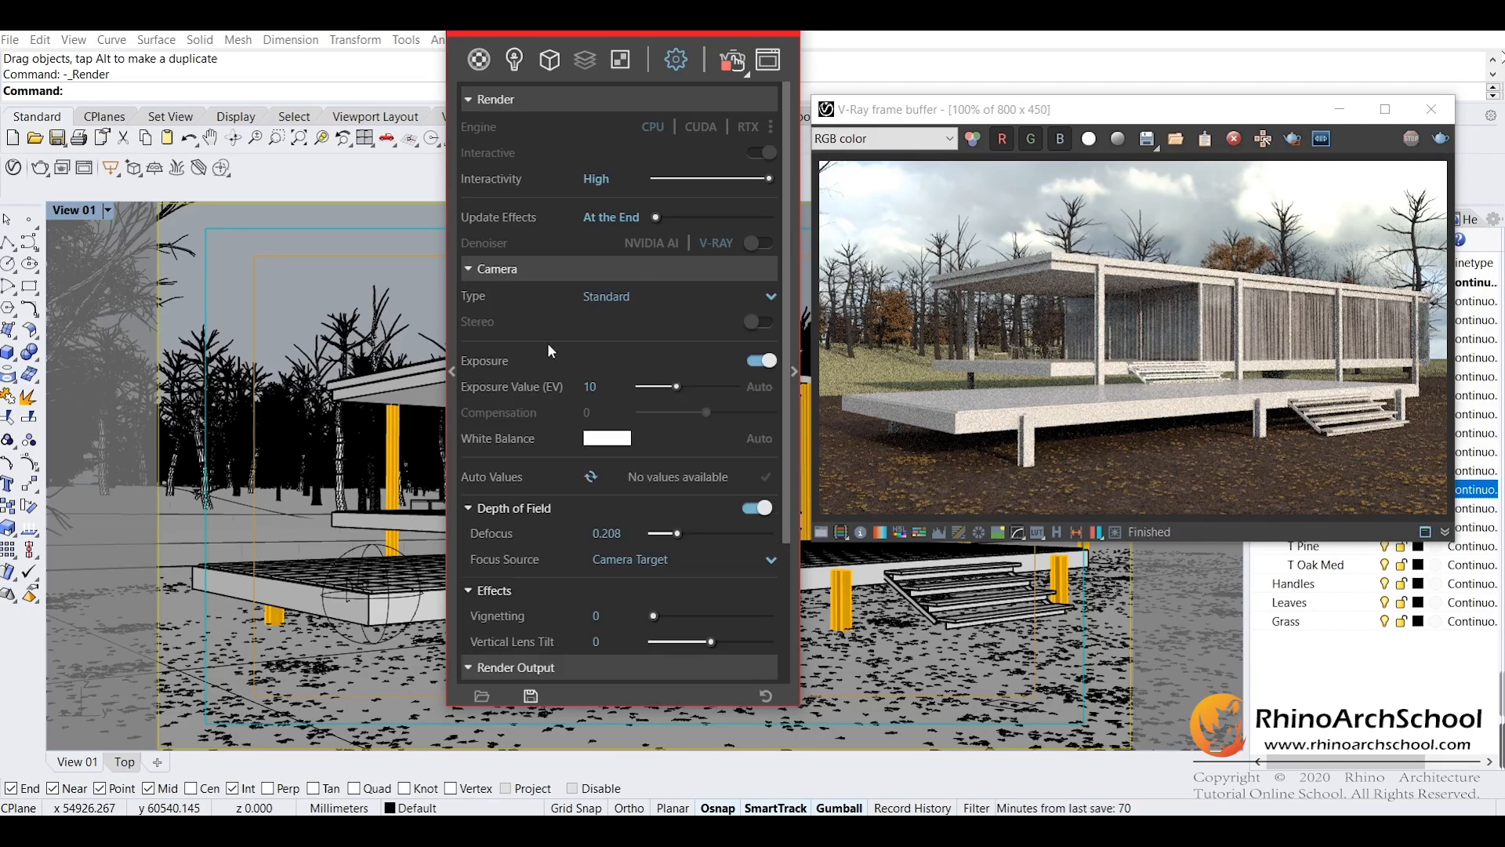
{"action": "left_click", "coordinate": [474, 270]}
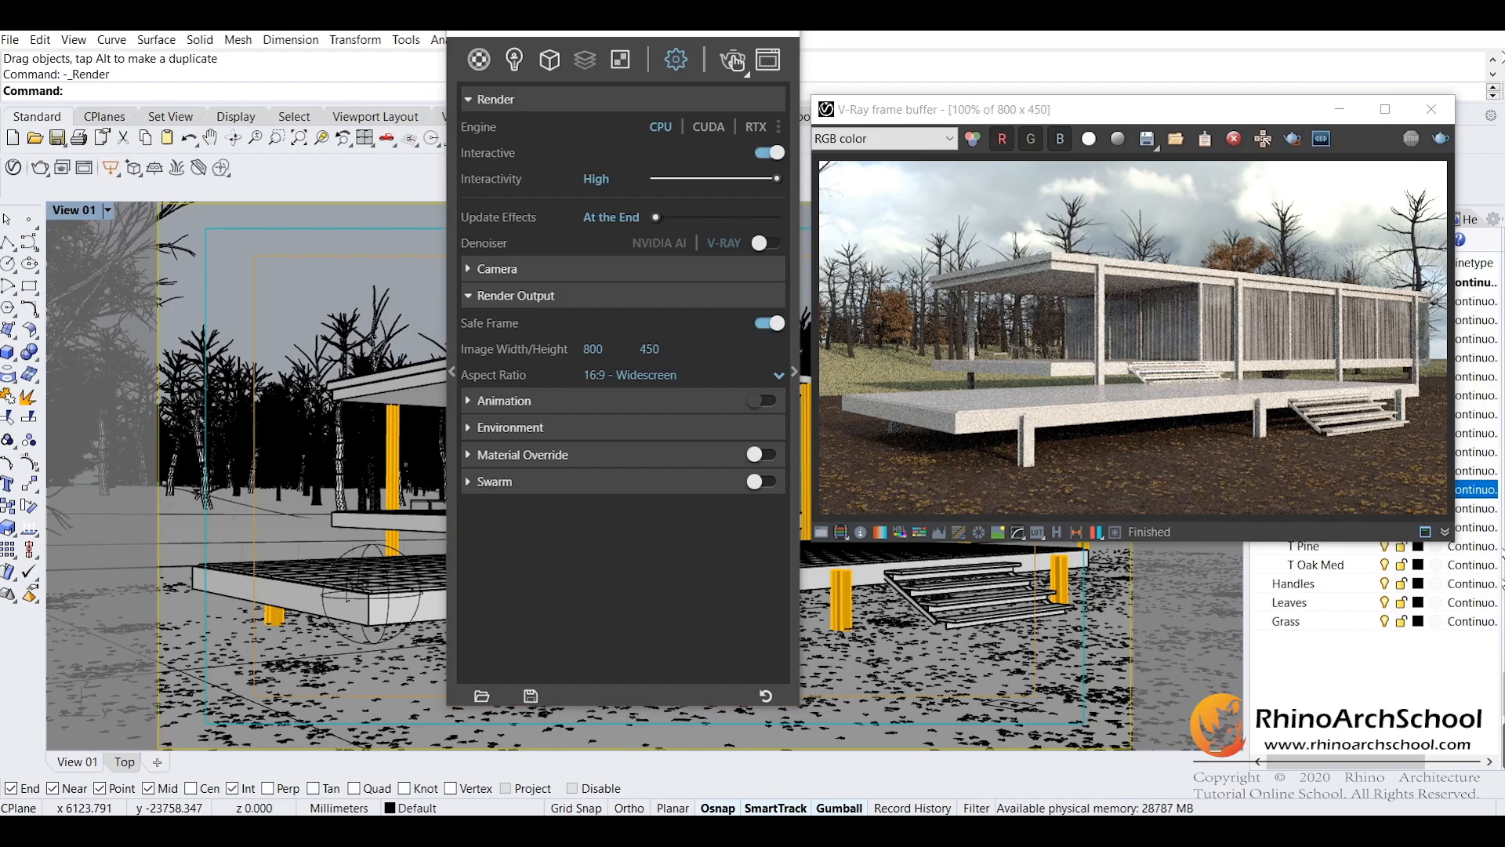
- Inspect the grain of the test render at the trees, terrace and stairs, and close the frame buffer
{"action": "scroll", "coordinate": [1079, 270], "scroll_direction": "up", "scroll_amount": 1}
{"action": "scroll", "coordinate": [967, 360], "scroll_direction": "up", "scroll_amount": 1}
{"action": "scroll", "coordinate": [1041, 337], "scroll_direction": "down", "scroll_amount": 1}
{"action": "scroll", "coordinate": [1041, 334], "scroll_direction": "down", "scroll_amount": 1}
{"action": "scroll", "coordinate": [943, 341], "scroll_direction": "up", "scroll_amount": 2}
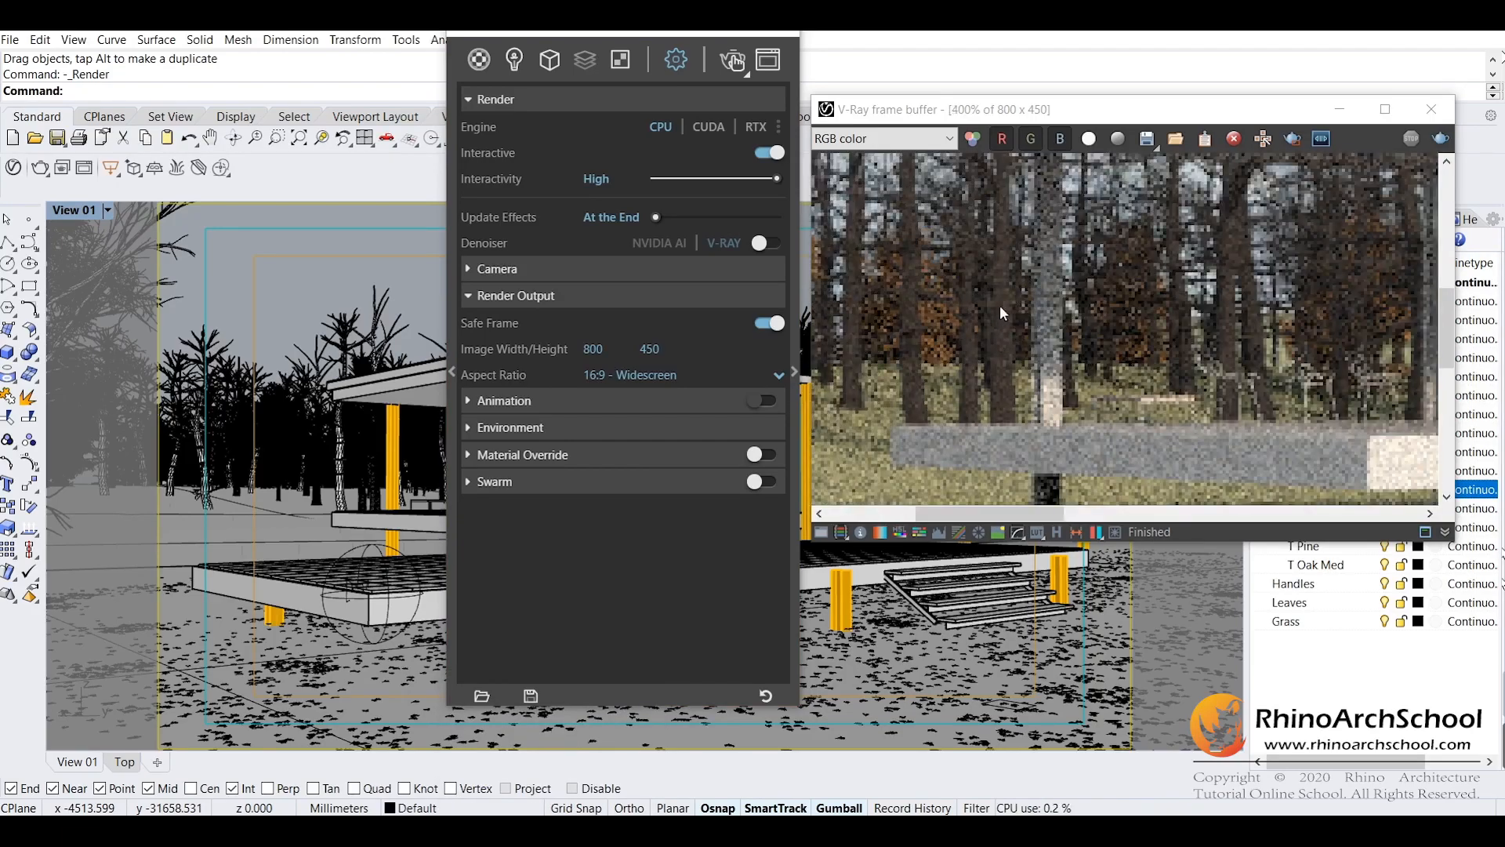
{"action": "scroll", "coordinate": [1000, 282], "scroll_direction": "down", "scroll_amount": 2}
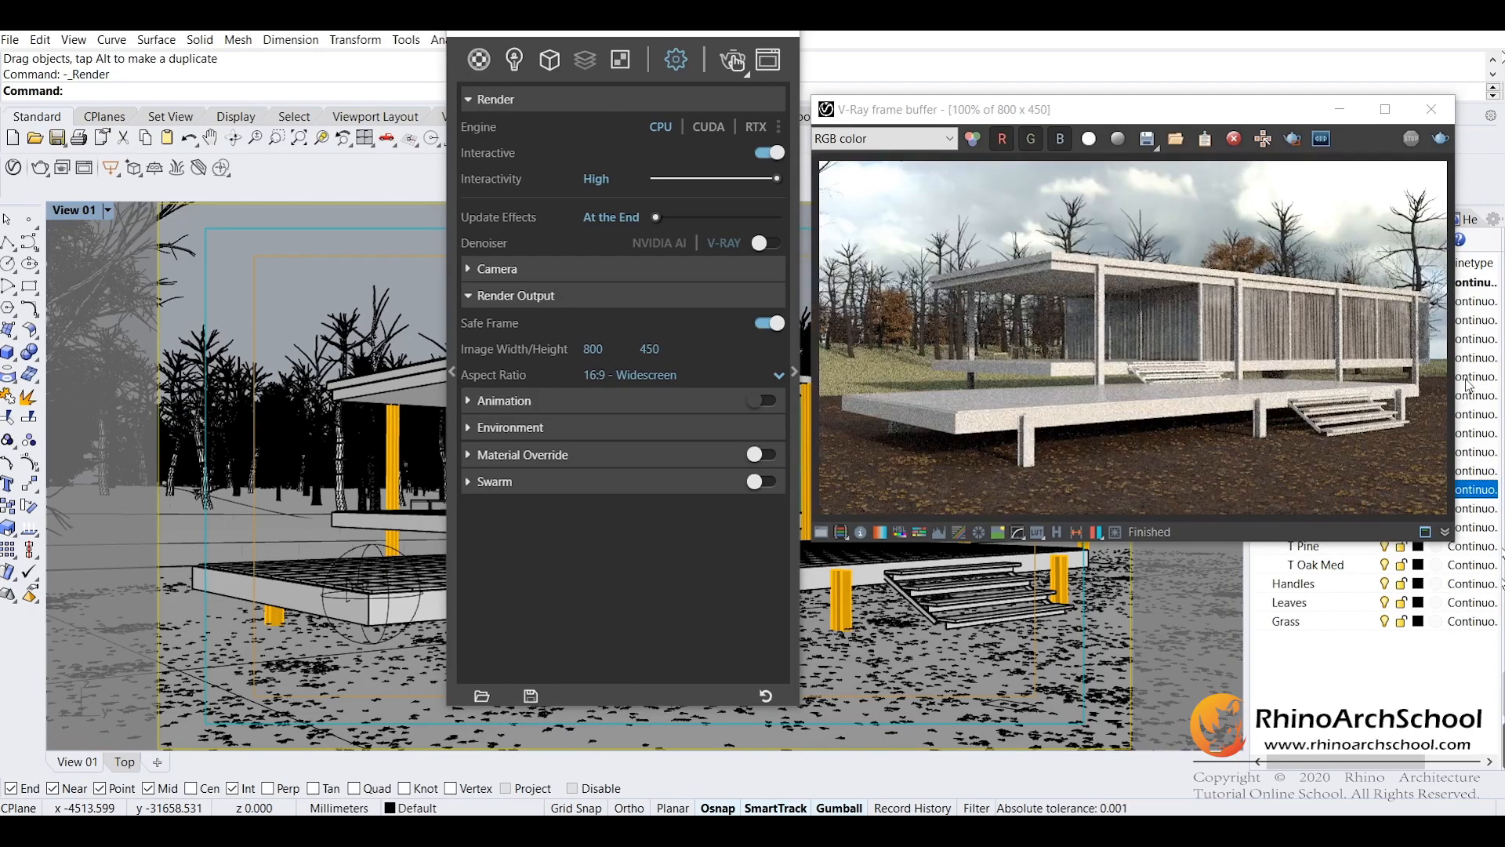
{"action": "scroll", "coordinate": [1180, 416], "scroll_direction": "up", "scroll_amount": 1}
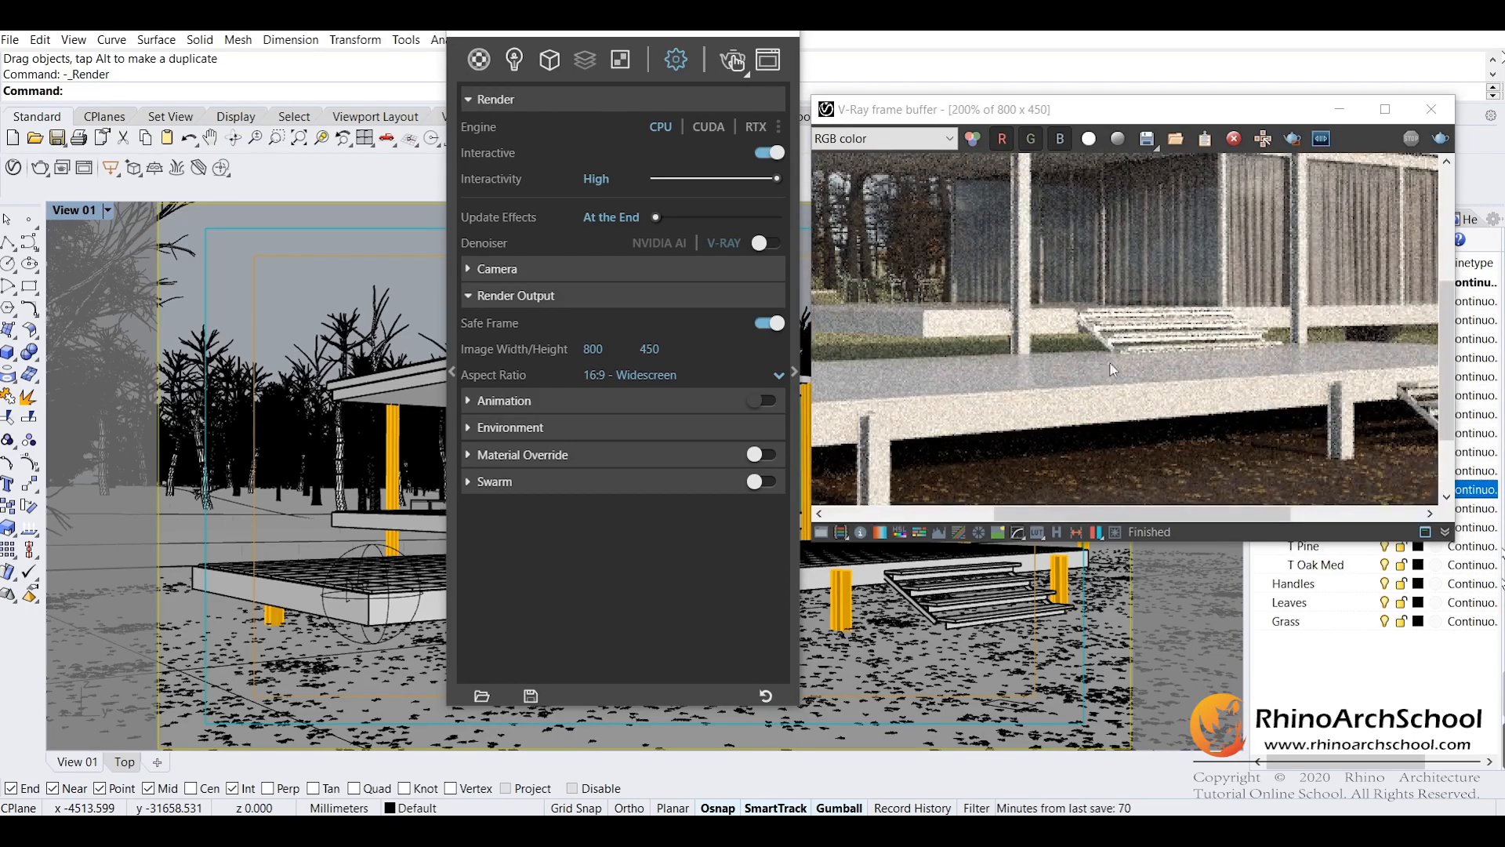
{"action": "scroll", "coordinate": [1118, 345], "scroll_direction": "up", "scroll_amount": 1}
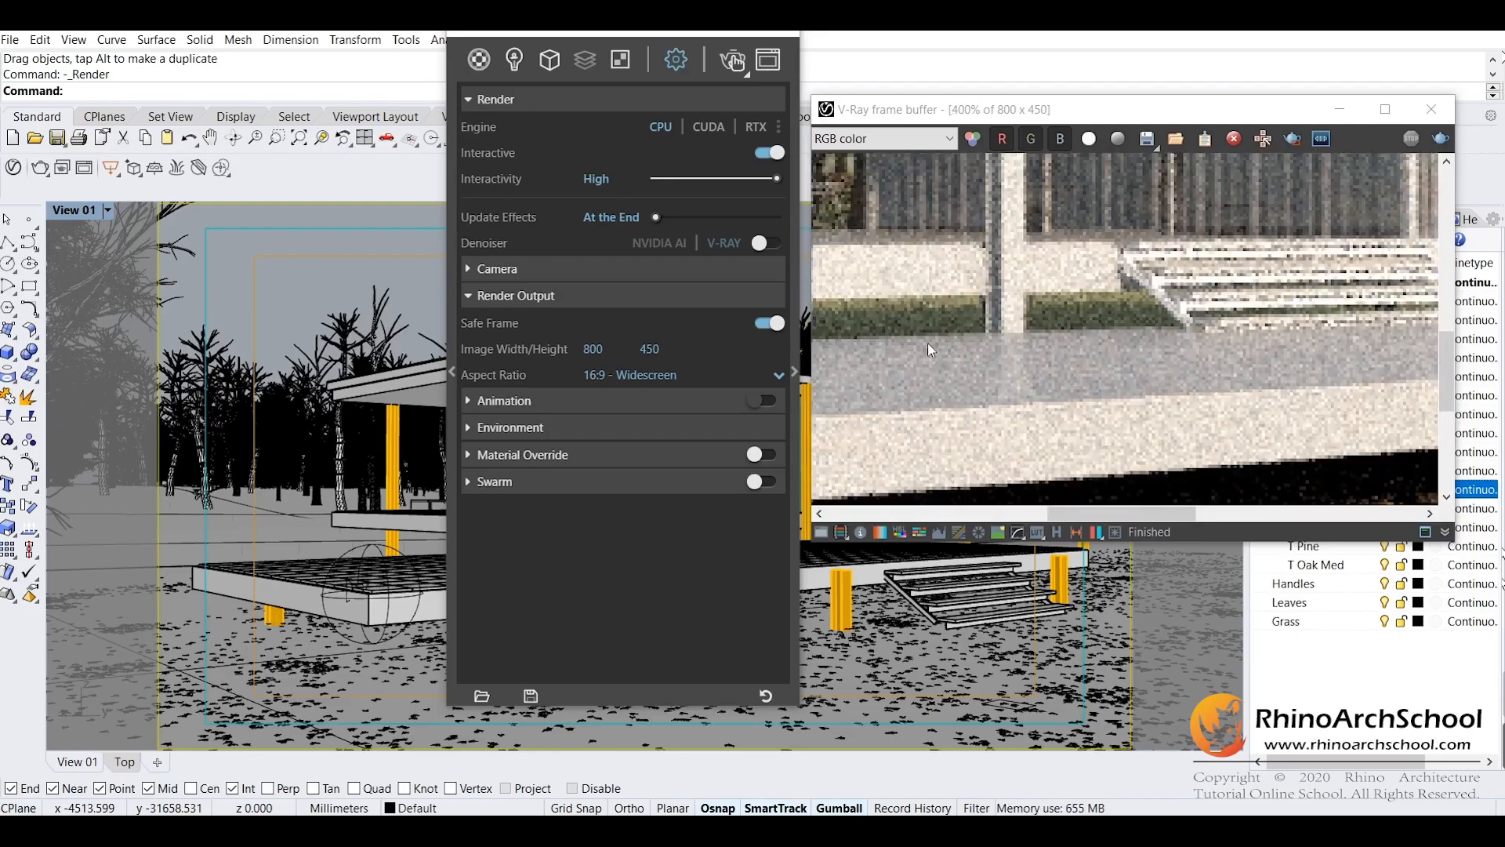
{"action": "scroll", "coordinate": [1243, 353], "scroll_direction": "down", "scroll_amount": 2}
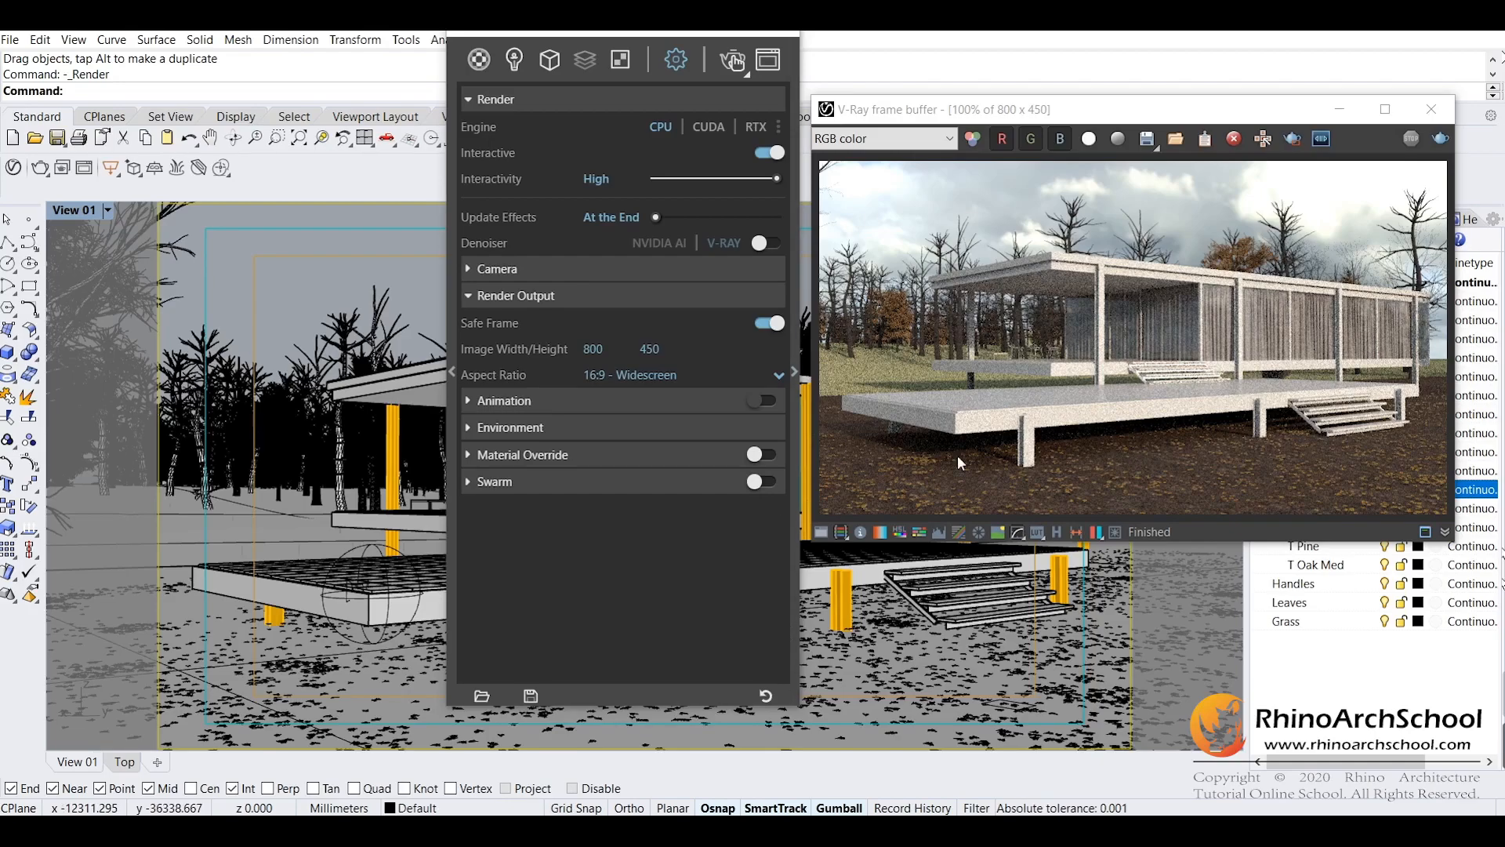
{"action": "left_click", "coordinate": [1415, 113]}
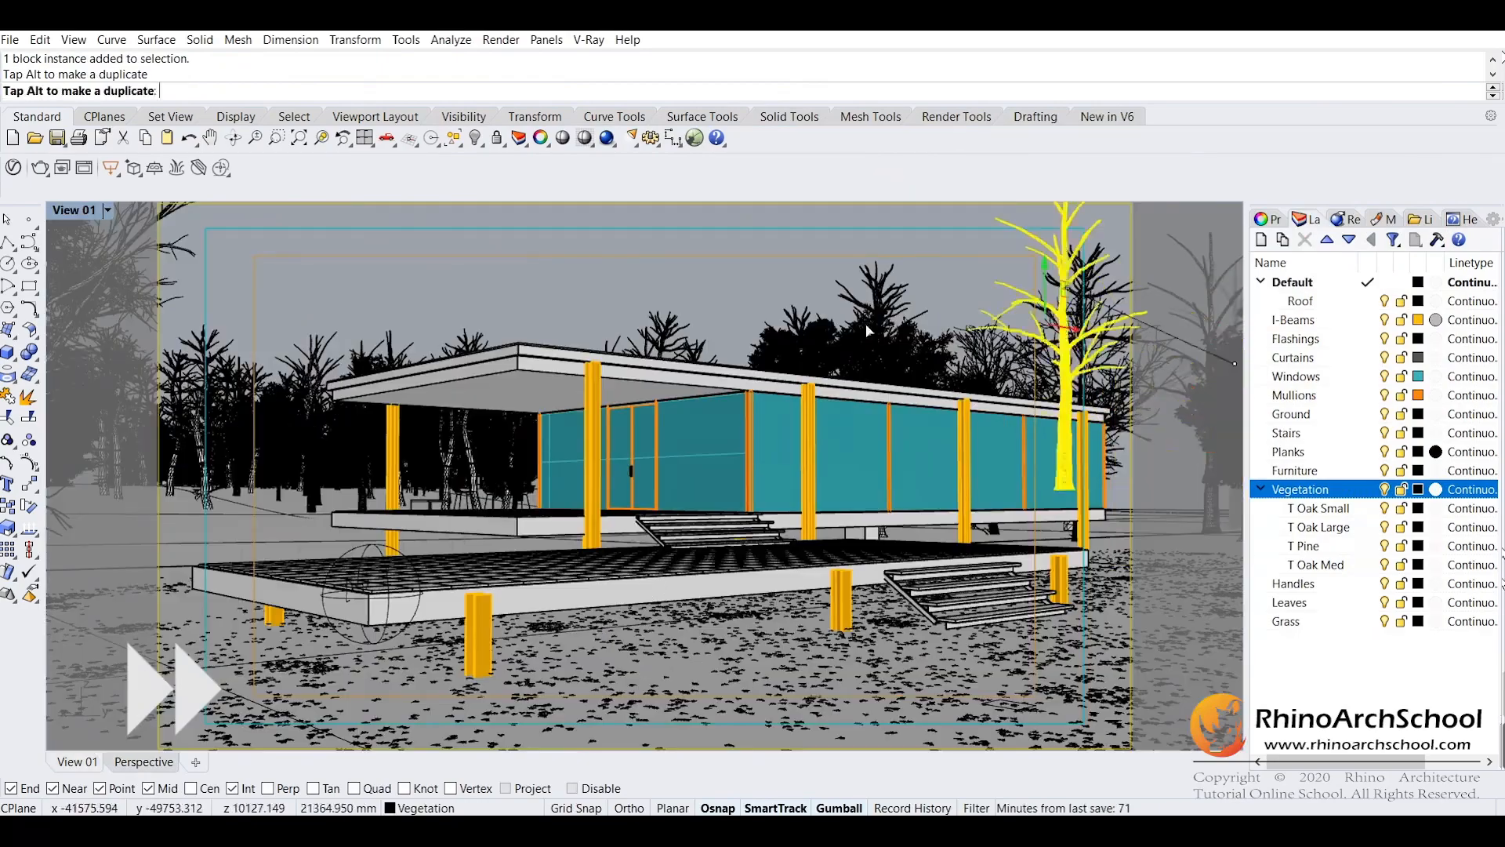
- Move the selected tree near the far right end of the house and return to the enlarged View 01 viewport
{"action": "left_click_drag", "start_coordinate": [865, 323], "coordinate": [1138, 418]}
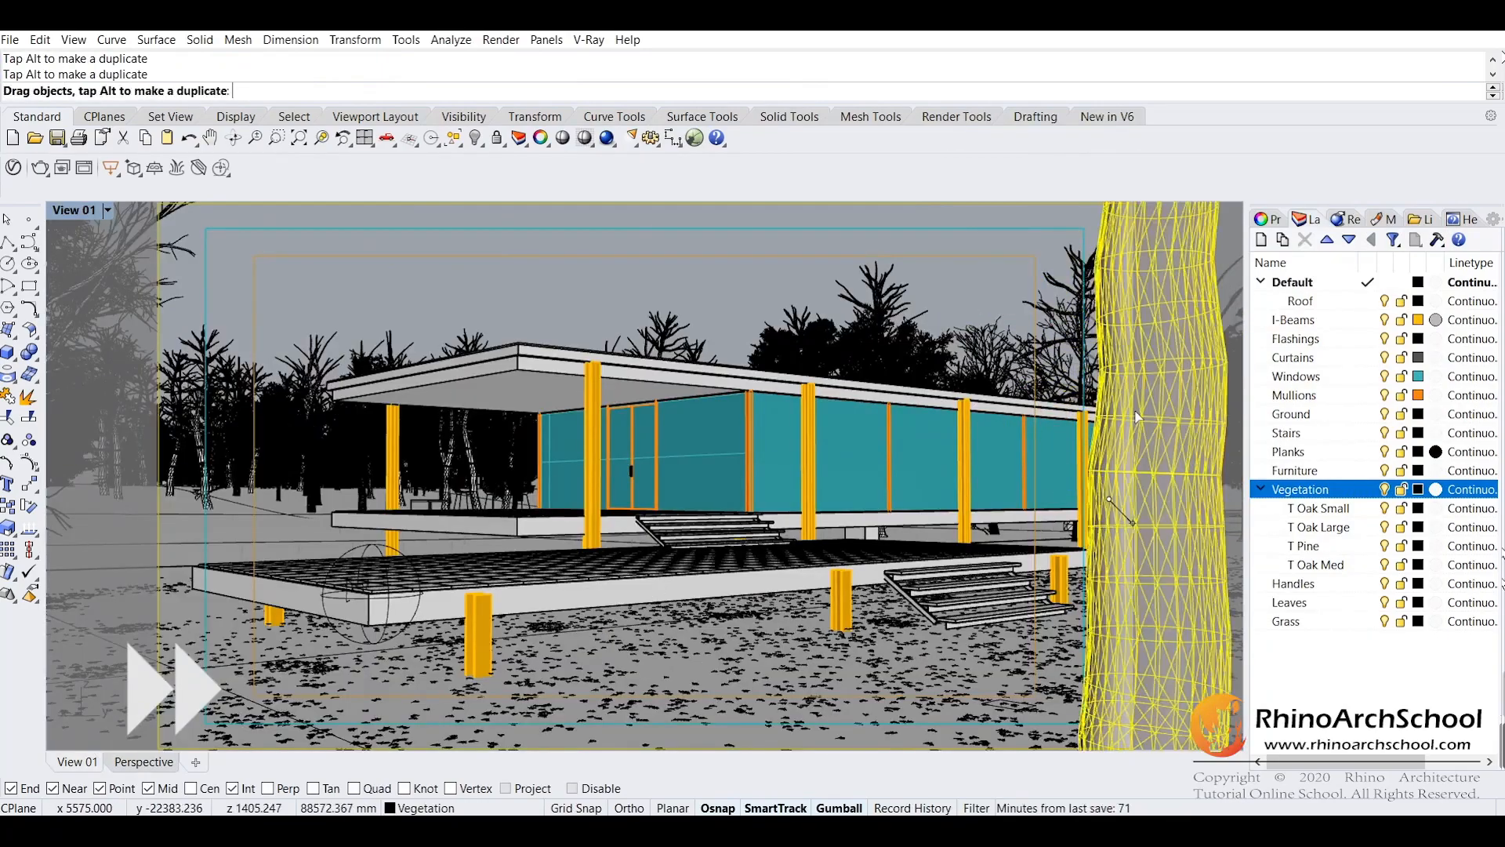
{"action": "double_click", "coordinate": [74, 210]}
{"action": "left_click", "coordinate": [440, 447]}
{"action": "double_click", "coordinate": [729, 210]}
- Select the wood-plank object by the entrance steps and check its layer material and the V-Ray scene materials
{"action": "left_click", "coordinate": [627, 542]}
{"action": "left_click", "coordinate": [1267, 219]}
{"action": "left_click", "coordinate": [13, 168]}
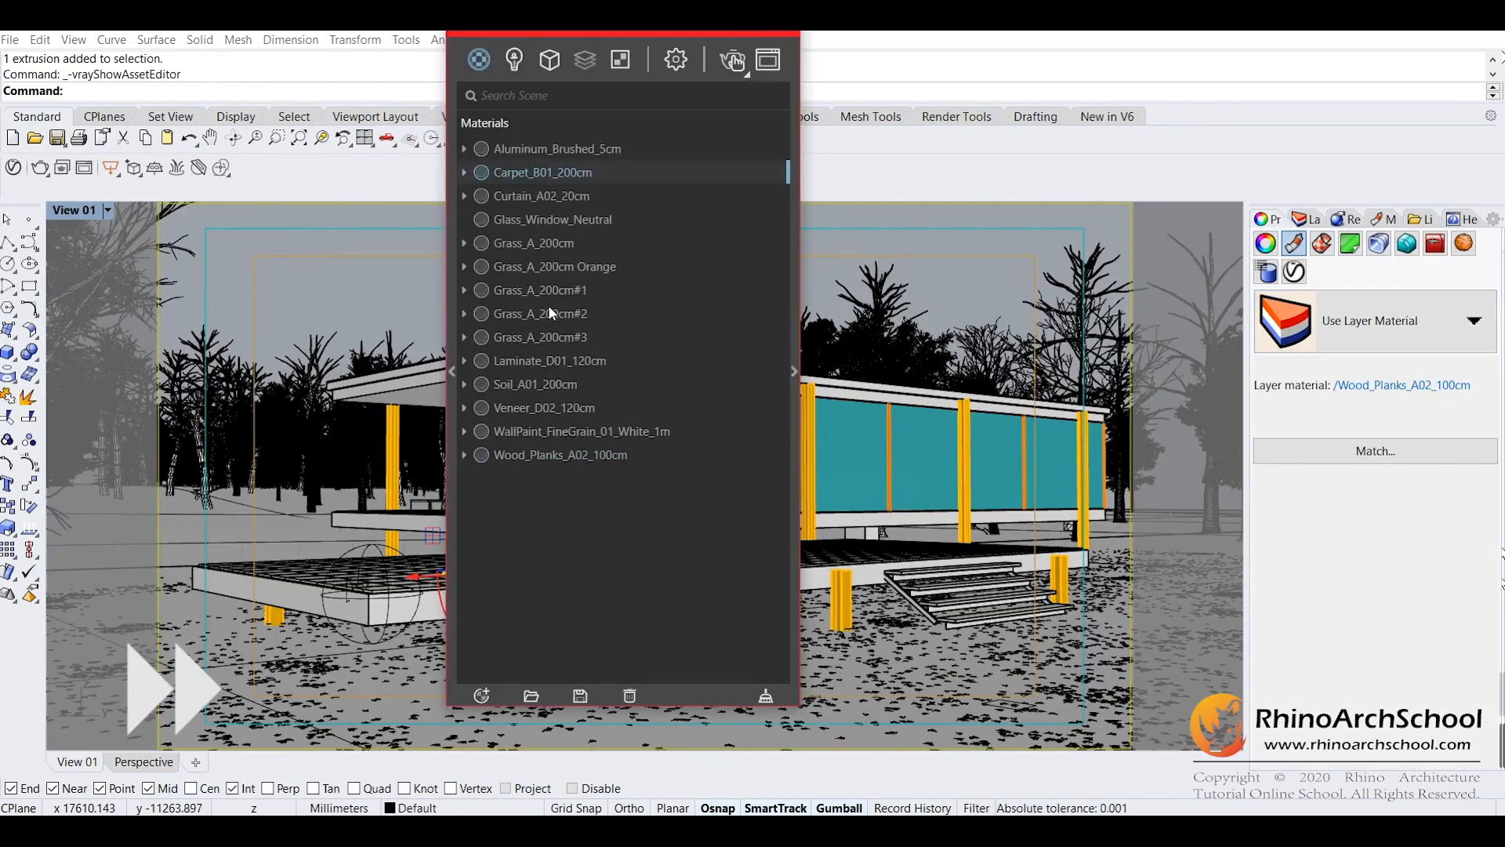
- Open the V-Ray Asset Editor and set the render output image width to 2000
{"action": "left_click", "coordinate": [588, 39]}
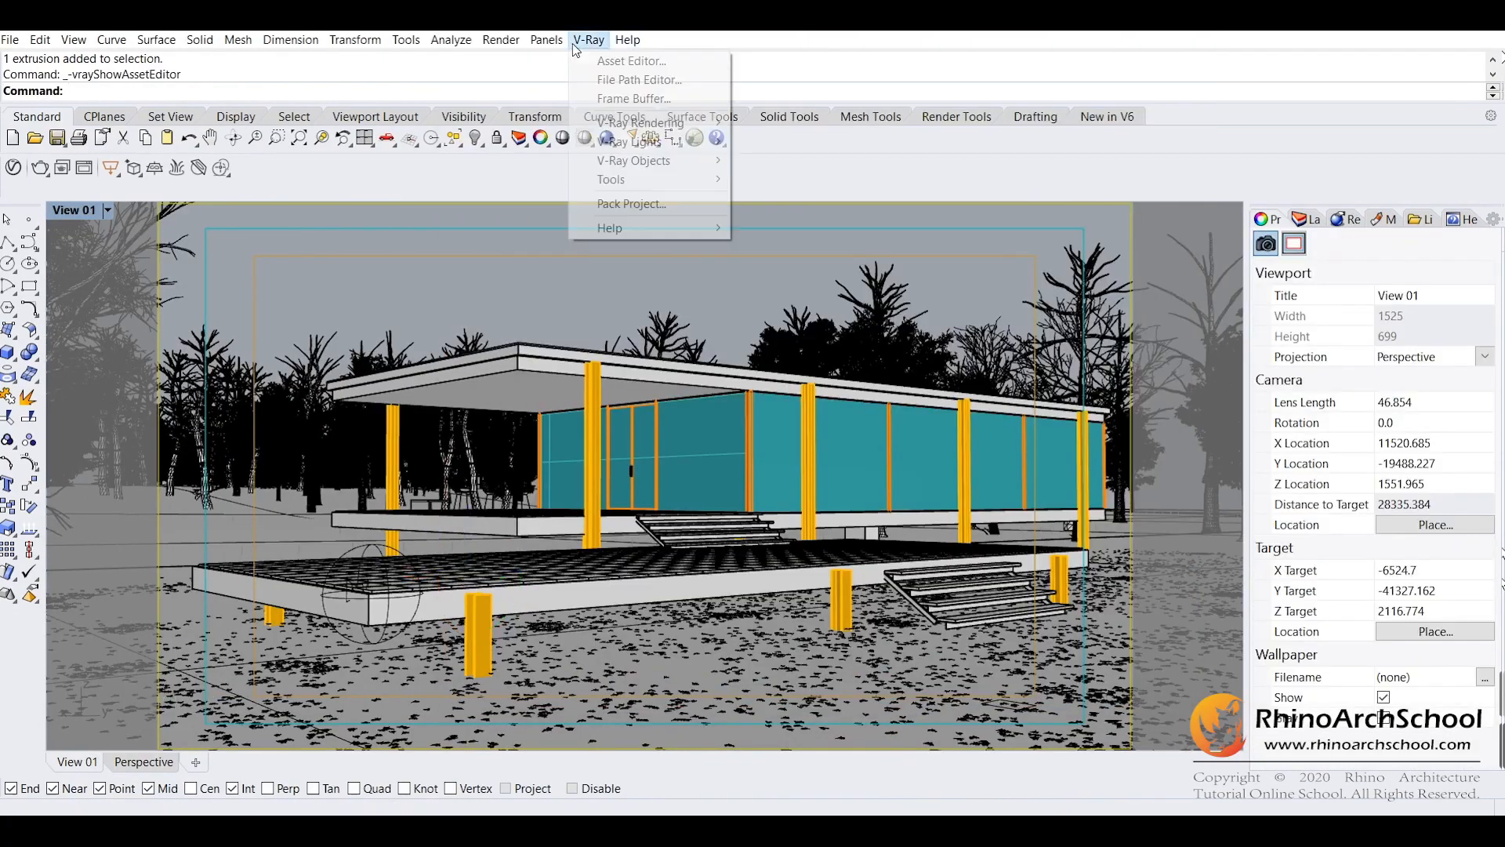
{"action": "left_click", "coordinate": [619, 62]}
{"action": "left_click_drag", "start_coordinate": [665, 38], "coordinate": [934, 74]}
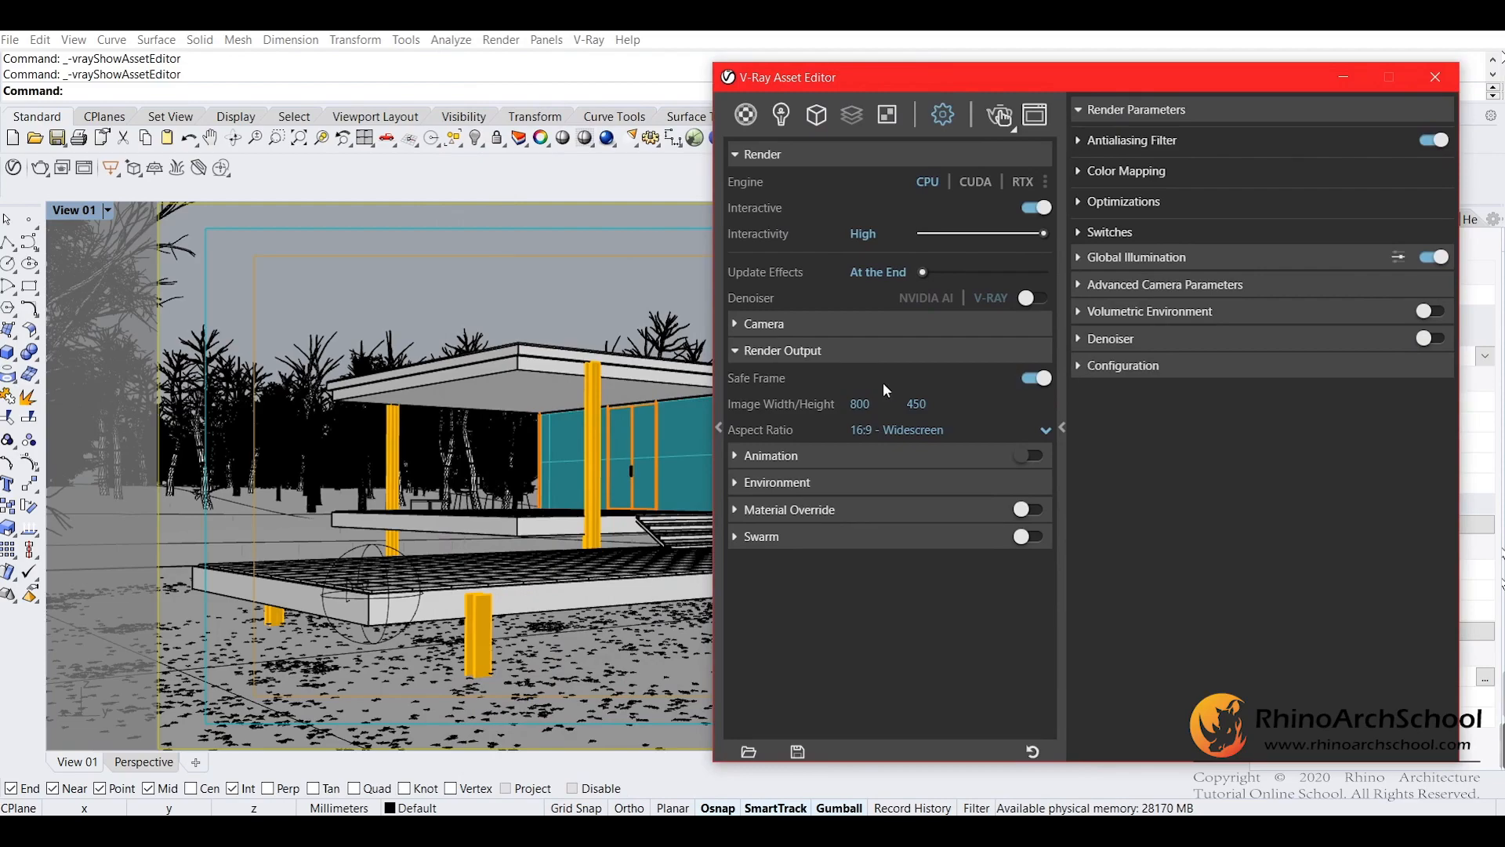
{"action": "left_click", "coordinate": [860, 403]}
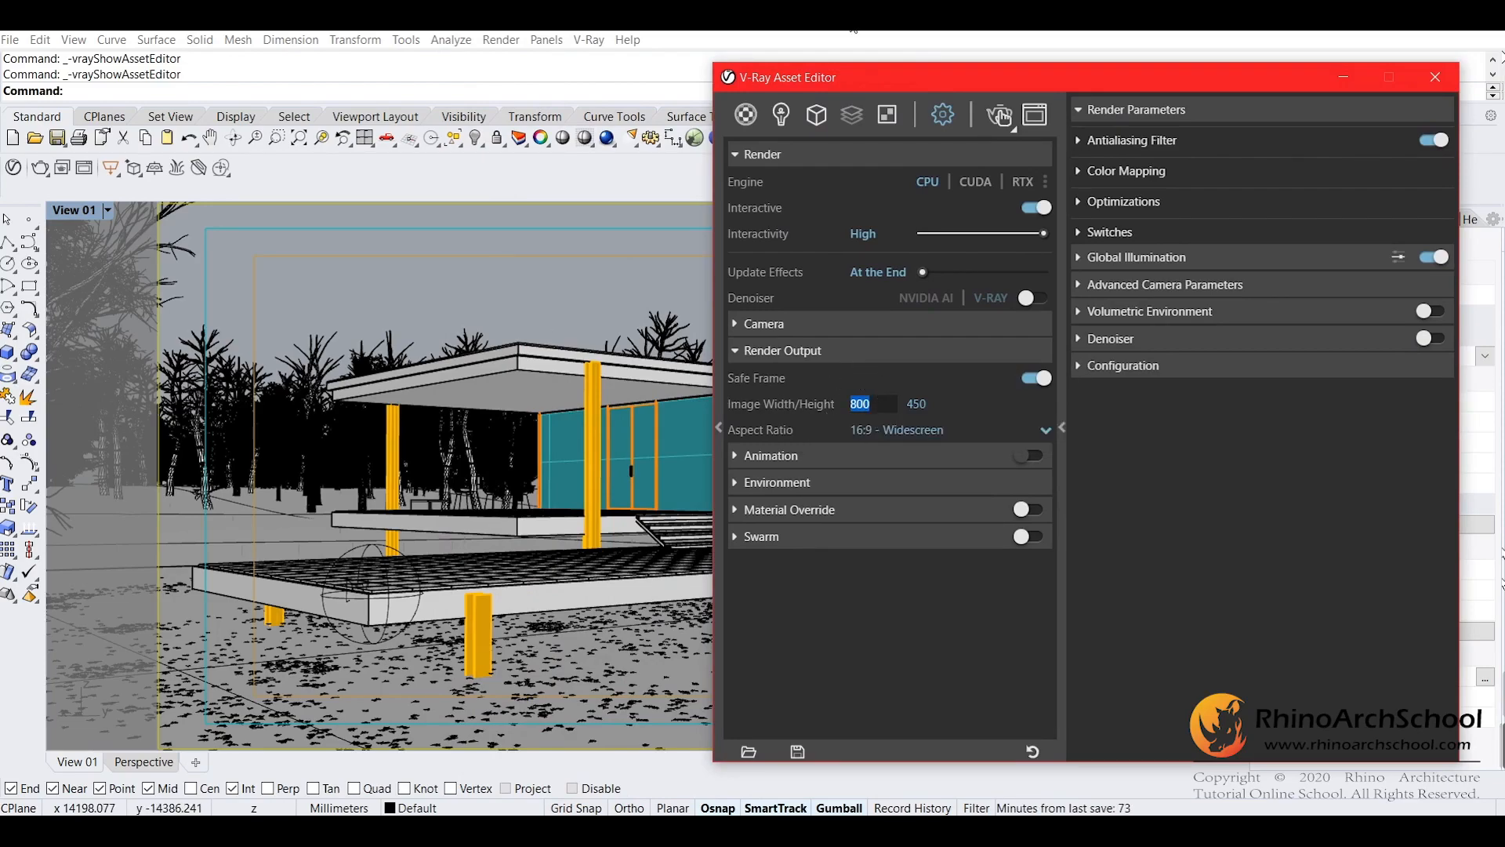
{"action": "type", "text": "2000"}
{"action": "key", "text": "Return"}
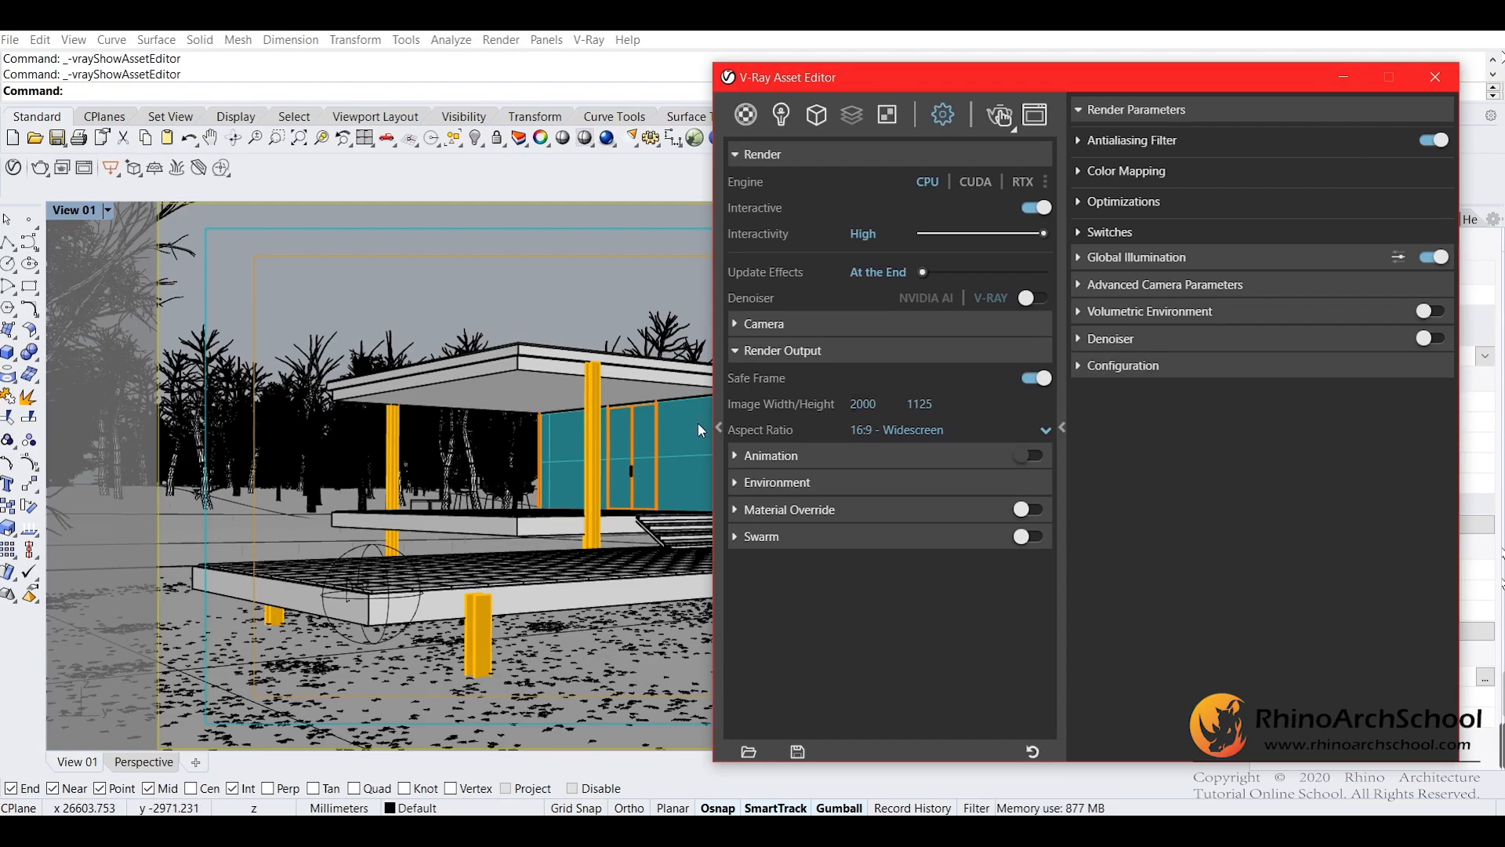
- Try an output image height of 1080, and set the image width back to 2000
{"action": "double_click", "coordinate": [949, 403]}
{"action": "type", "text": "1080"}
{"action": "key", "text": "Return"}
{"action": "left_click", "coordinate": [881, 406]}
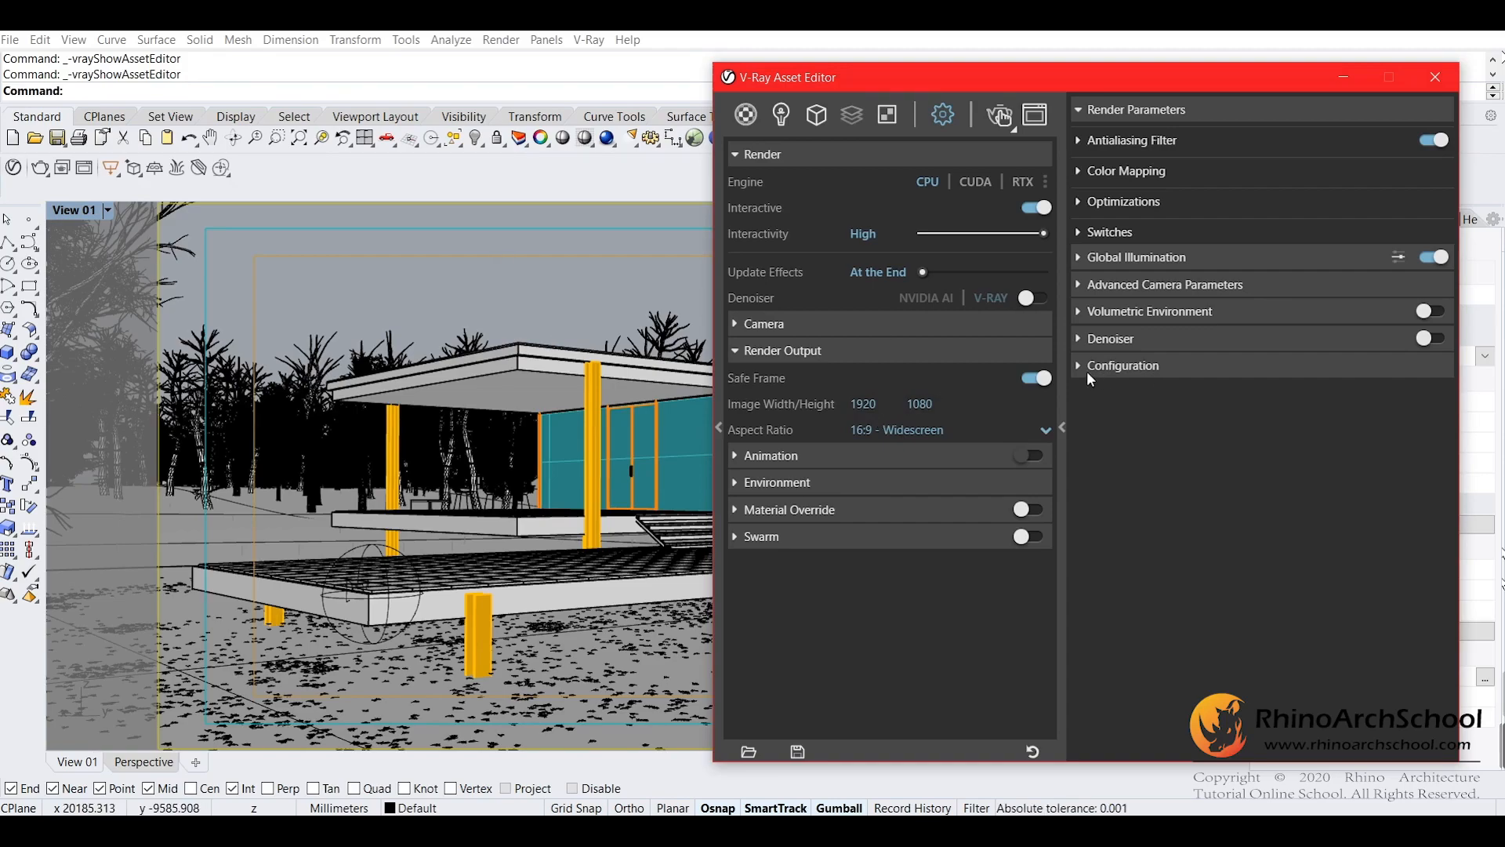
{"action": "left_click_drag", "start_coordinate": [882, 405], "coordinate": [679, 369]}
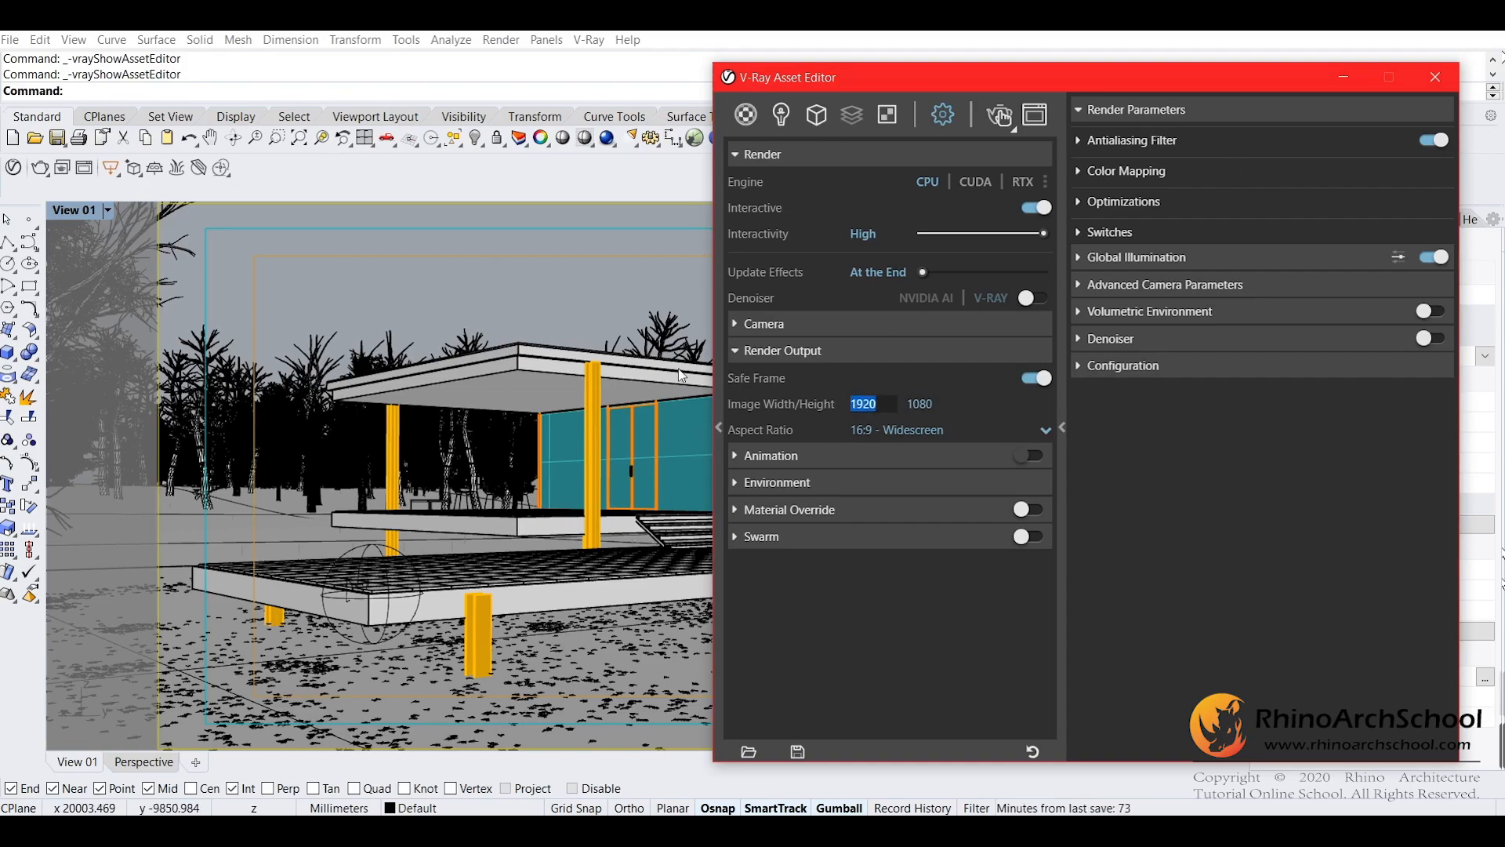
{"action": "type", "text": "2000"}
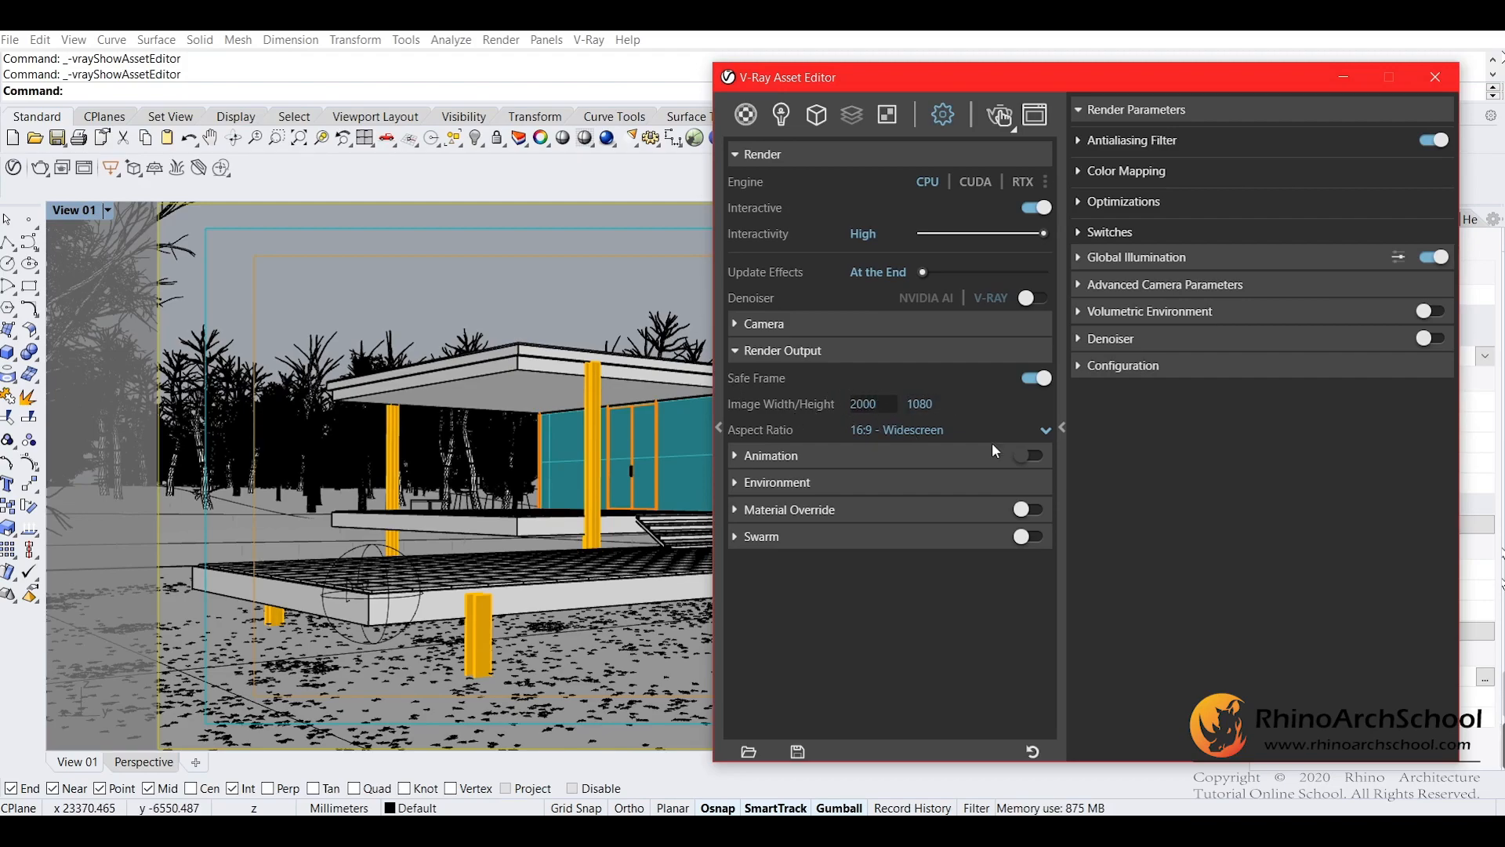
{"action": "key", "text": "Return"}
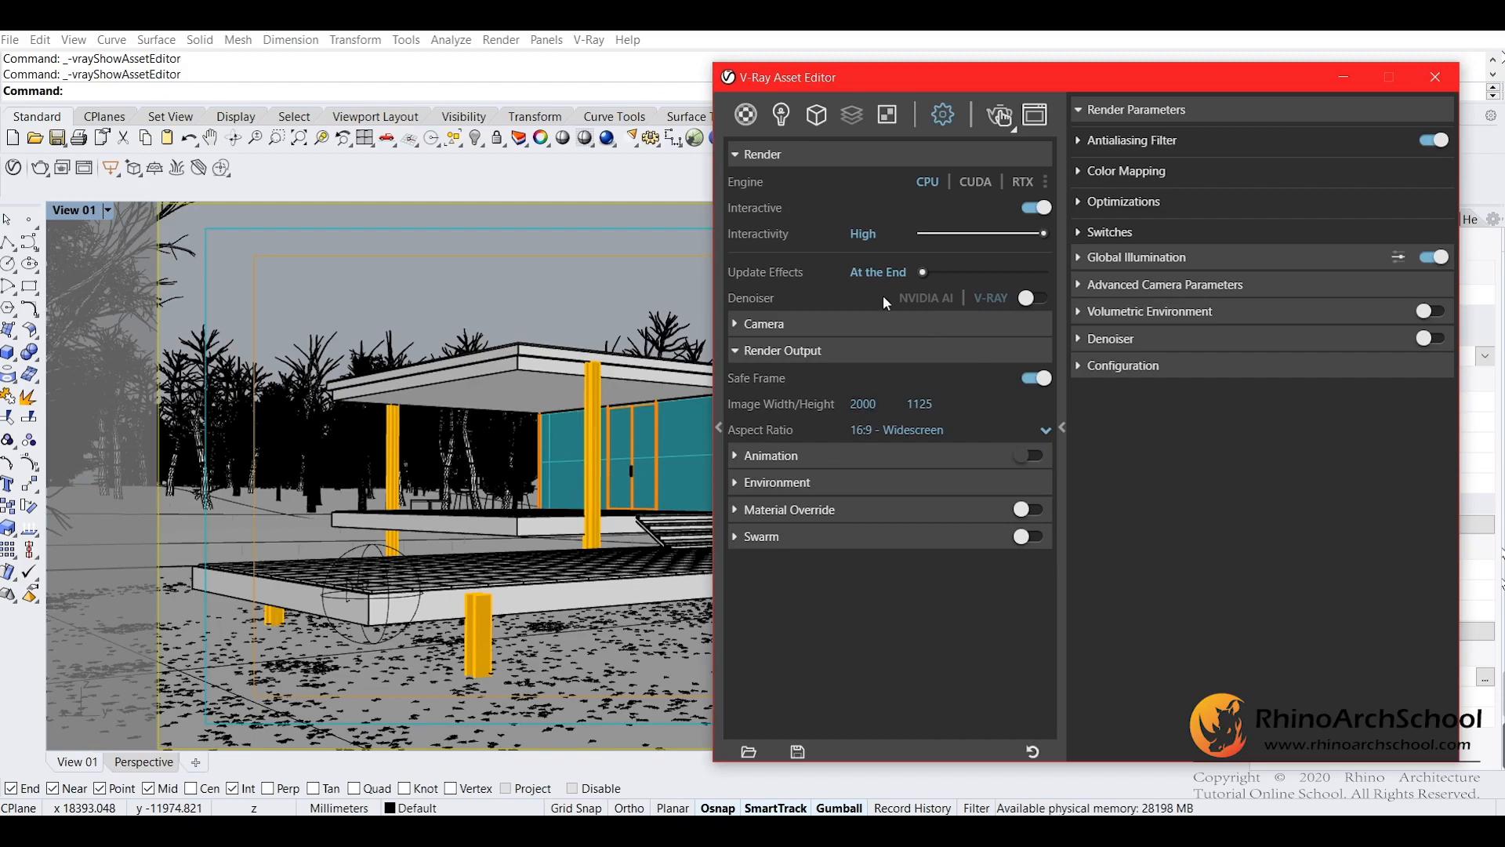
- Try the 1:1 - Square aspect ratio, check its safe frame in the viewport, and restore 16:9 - Widescreen
{"action": "left_click", "coordinate": [882, 432]}
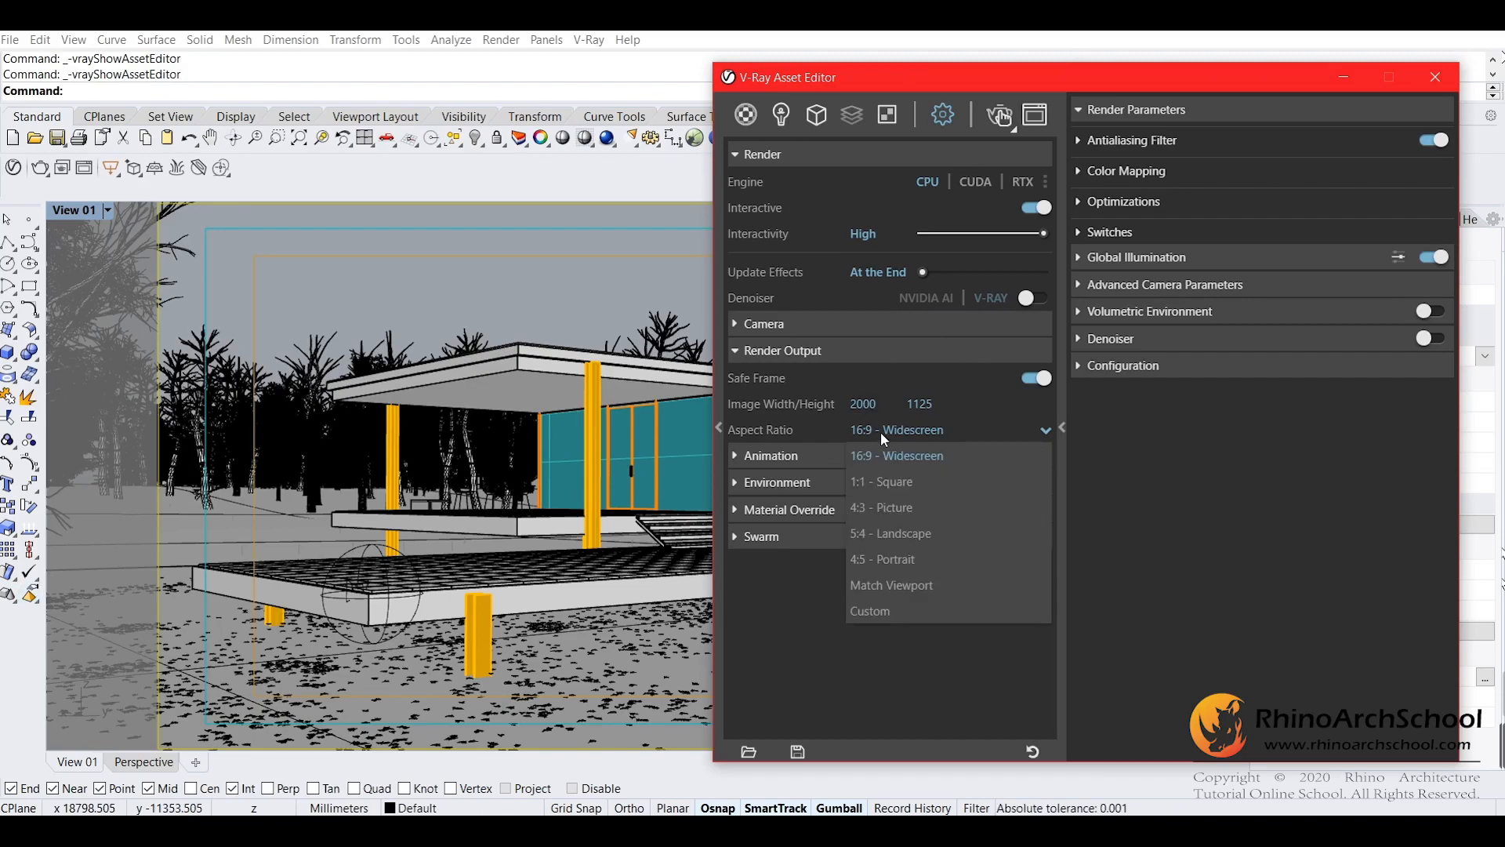
{"action": "left_click", "coordinate": [891, 486]}
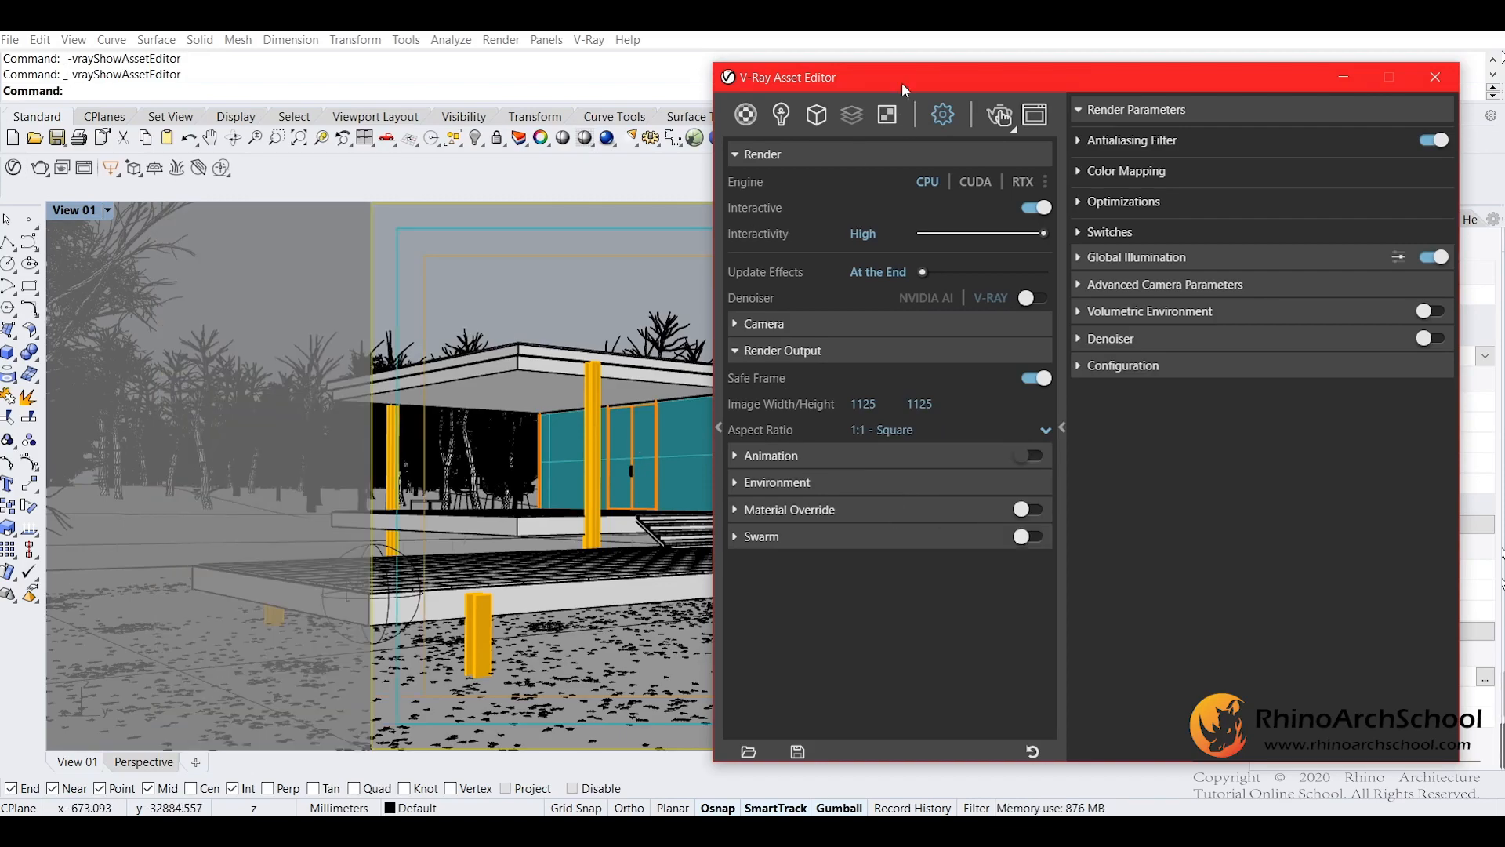
{"action": "left_click_drag", "start_coordinate": [899, 87], "coordinate": [1147, 142]}
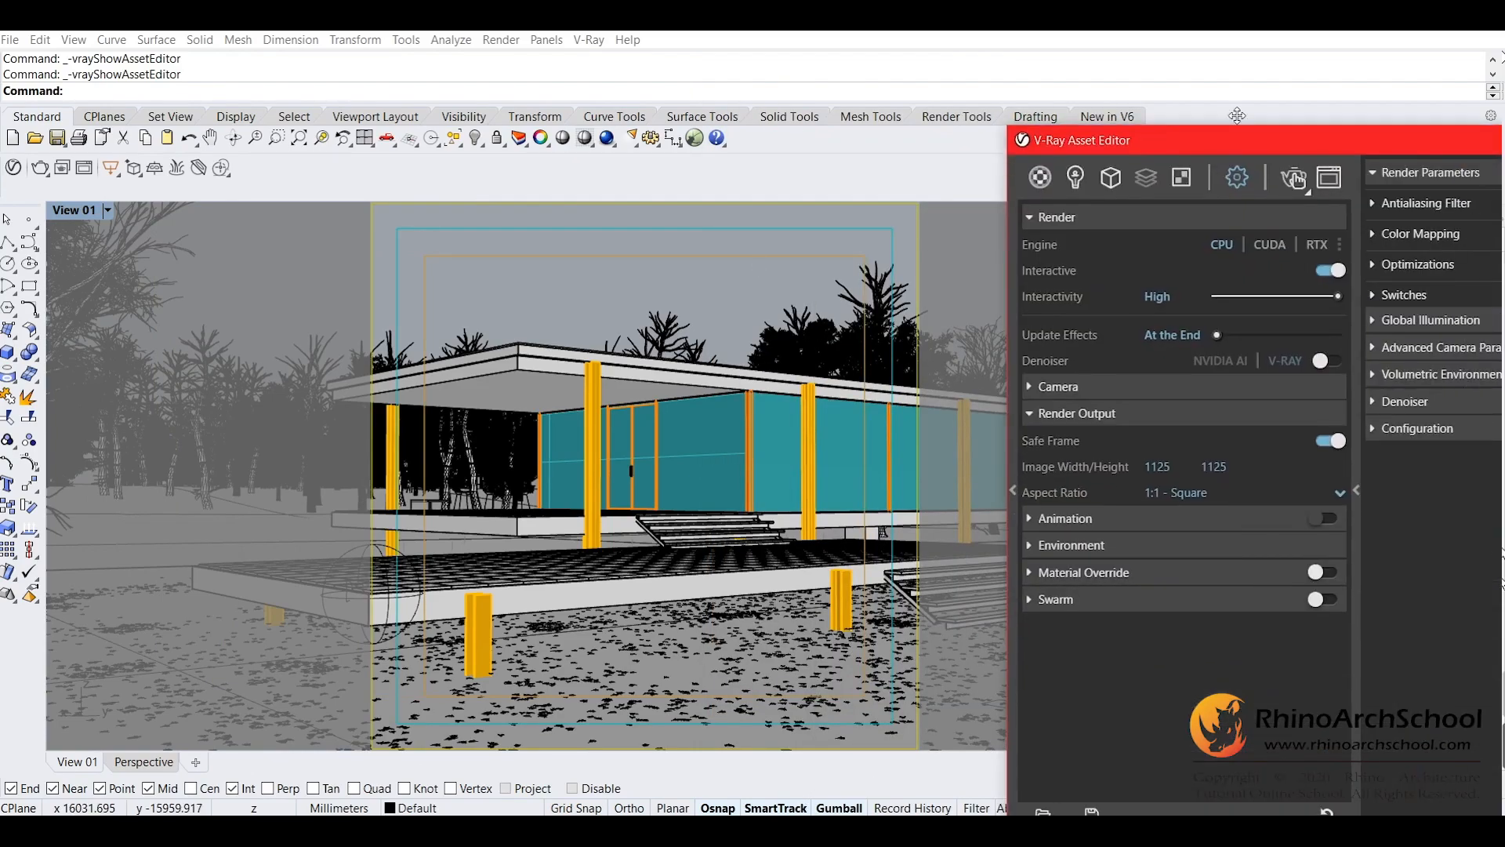
{"action": "left_click", "coordinate": [866, 398]}
{"action": "left_click_drag", "start_coordinate": [1254, 153], "coordinate": [976, 61]}
{"action": "left_click", "coordinate": [876, 420]}
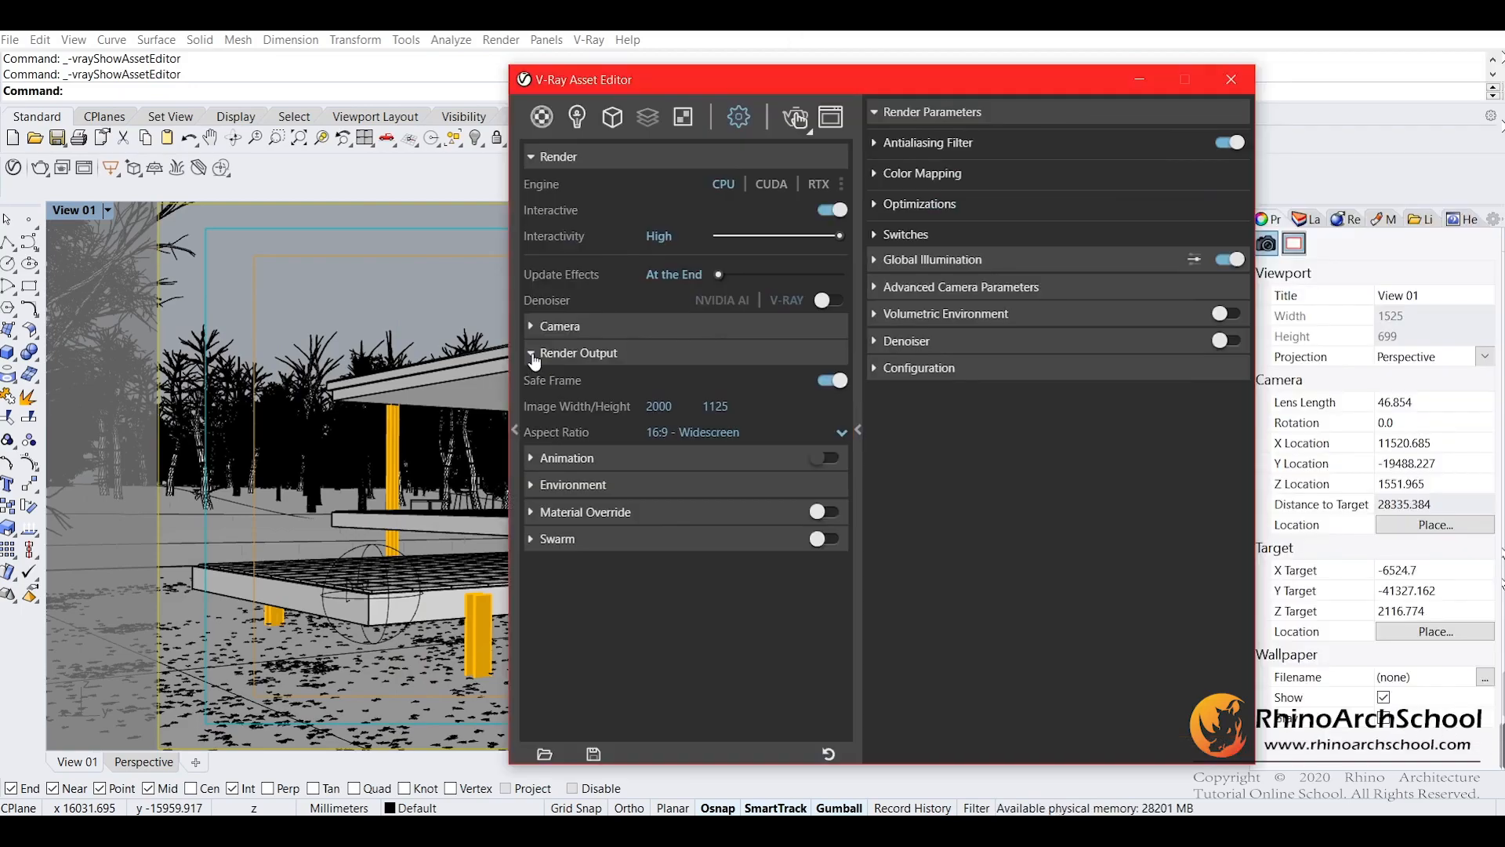
- Turn off Interactive rendering and set the render Quality to High, with effects updated At the End
{"action": "left_click", "coordinate": [541, 353]}
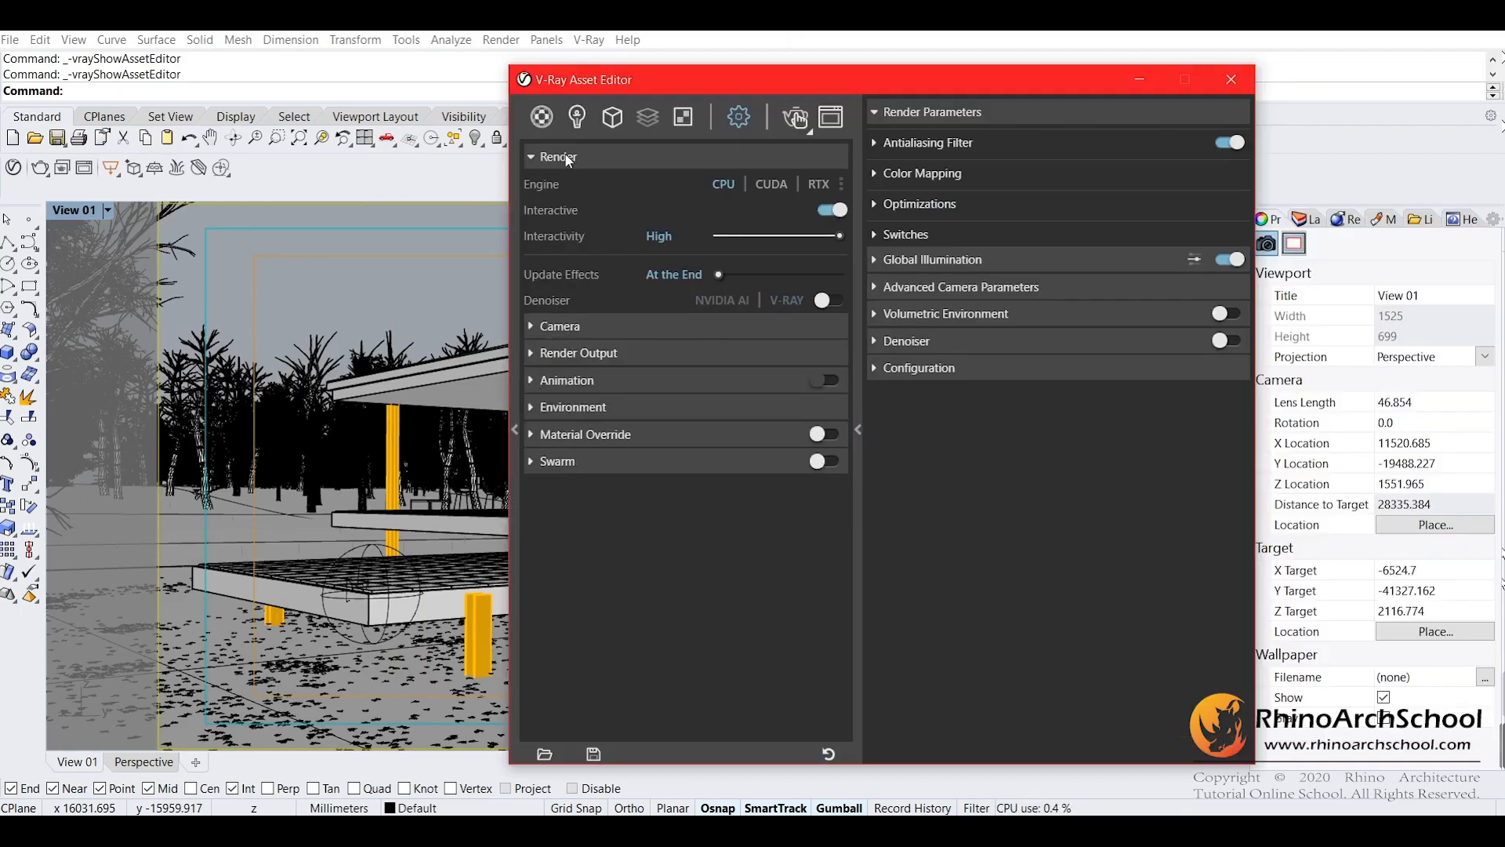
{"action": "left_click", "coordinate": [827, 210]}
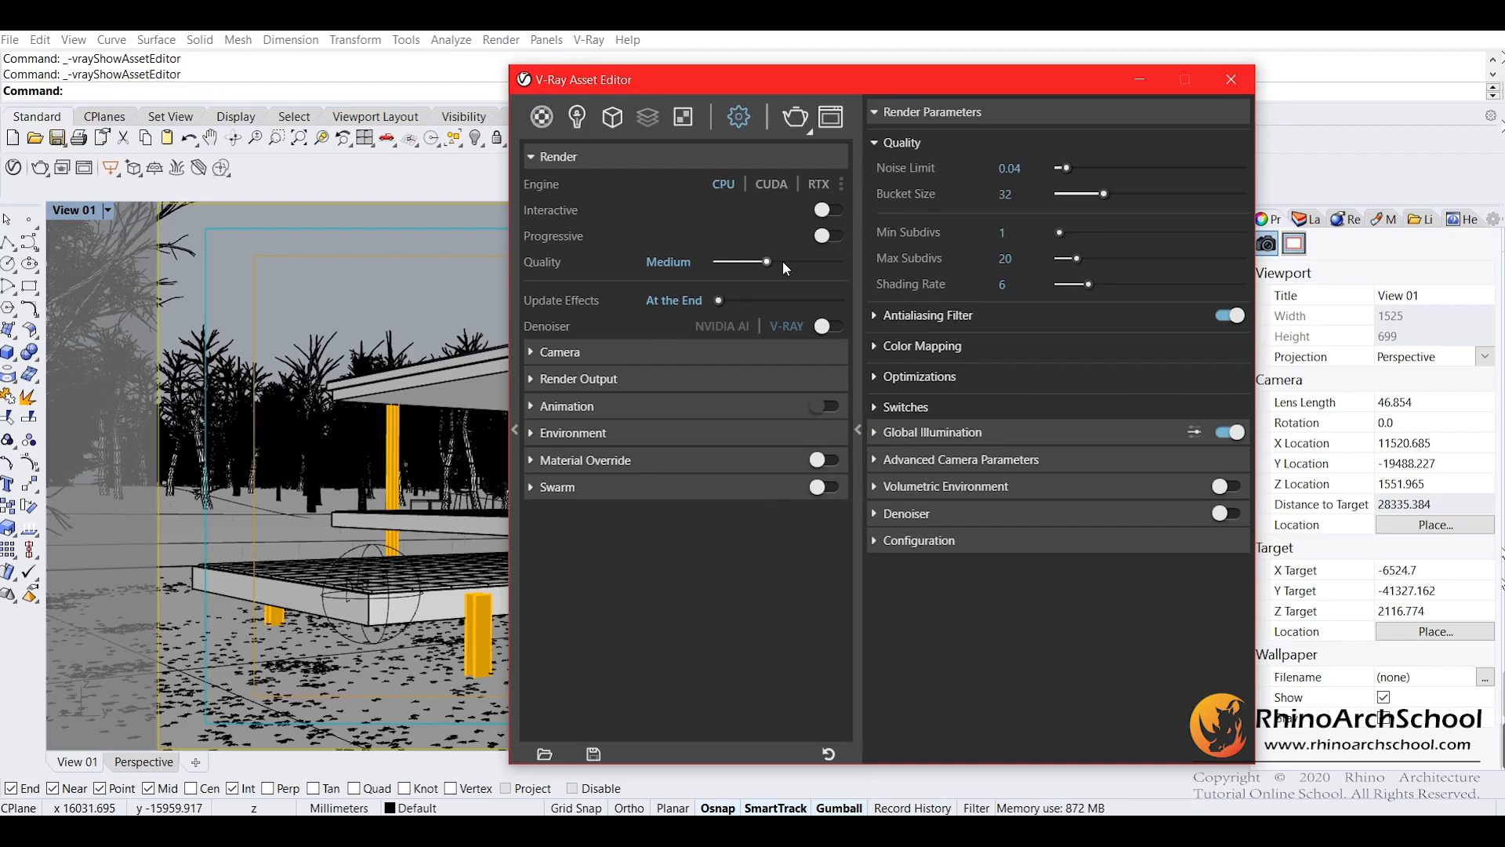
{"action": "left_click_drag", "start_coordinate": [783, 261], "coordinate": [839, 267]}
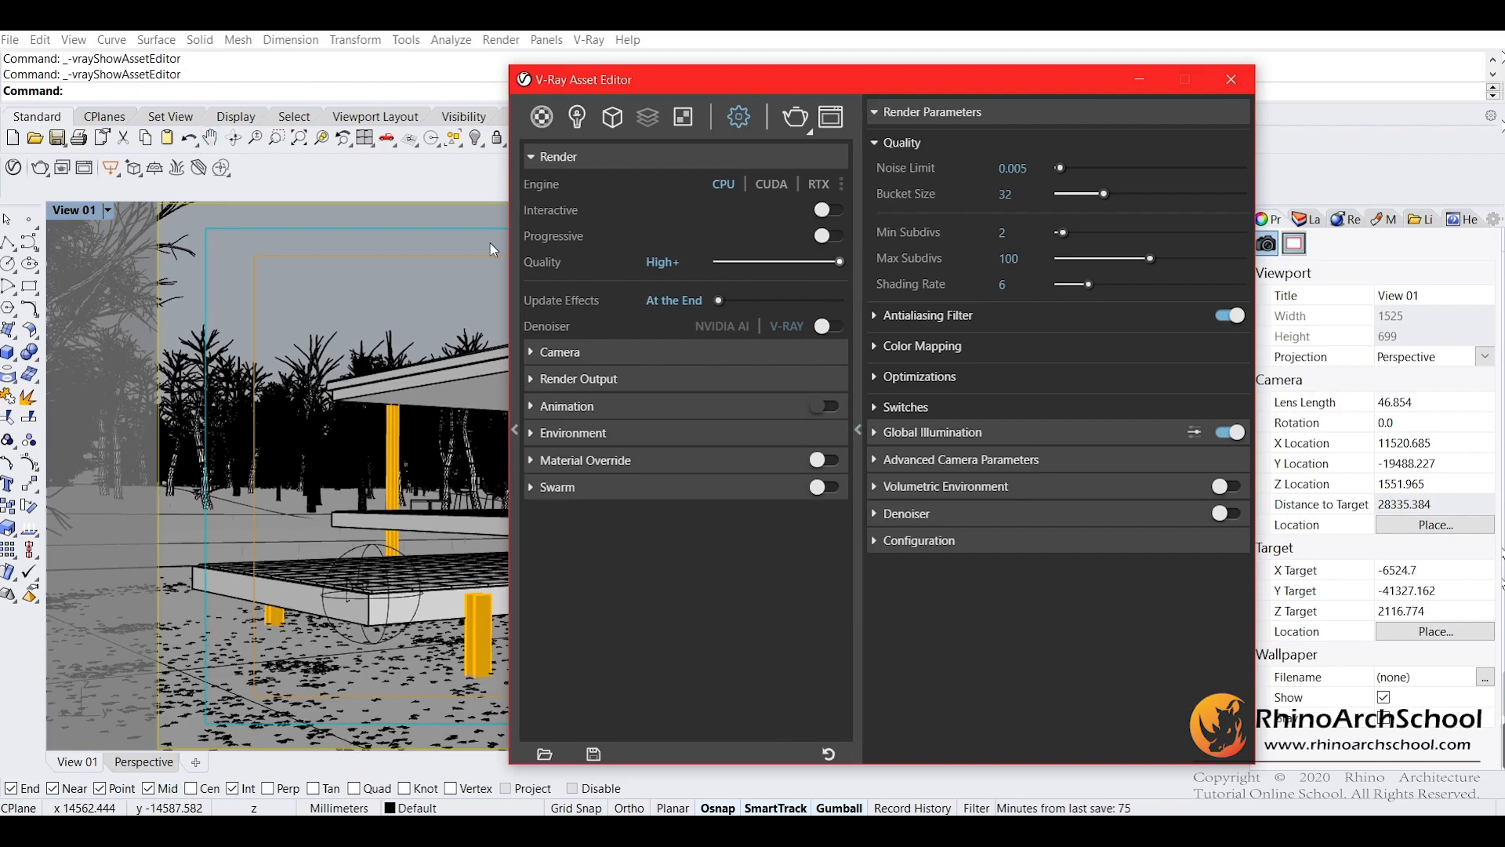
{"action": "left_click_drag", "start_coordinate": [831, 261], "coordinate": [816, 261]}
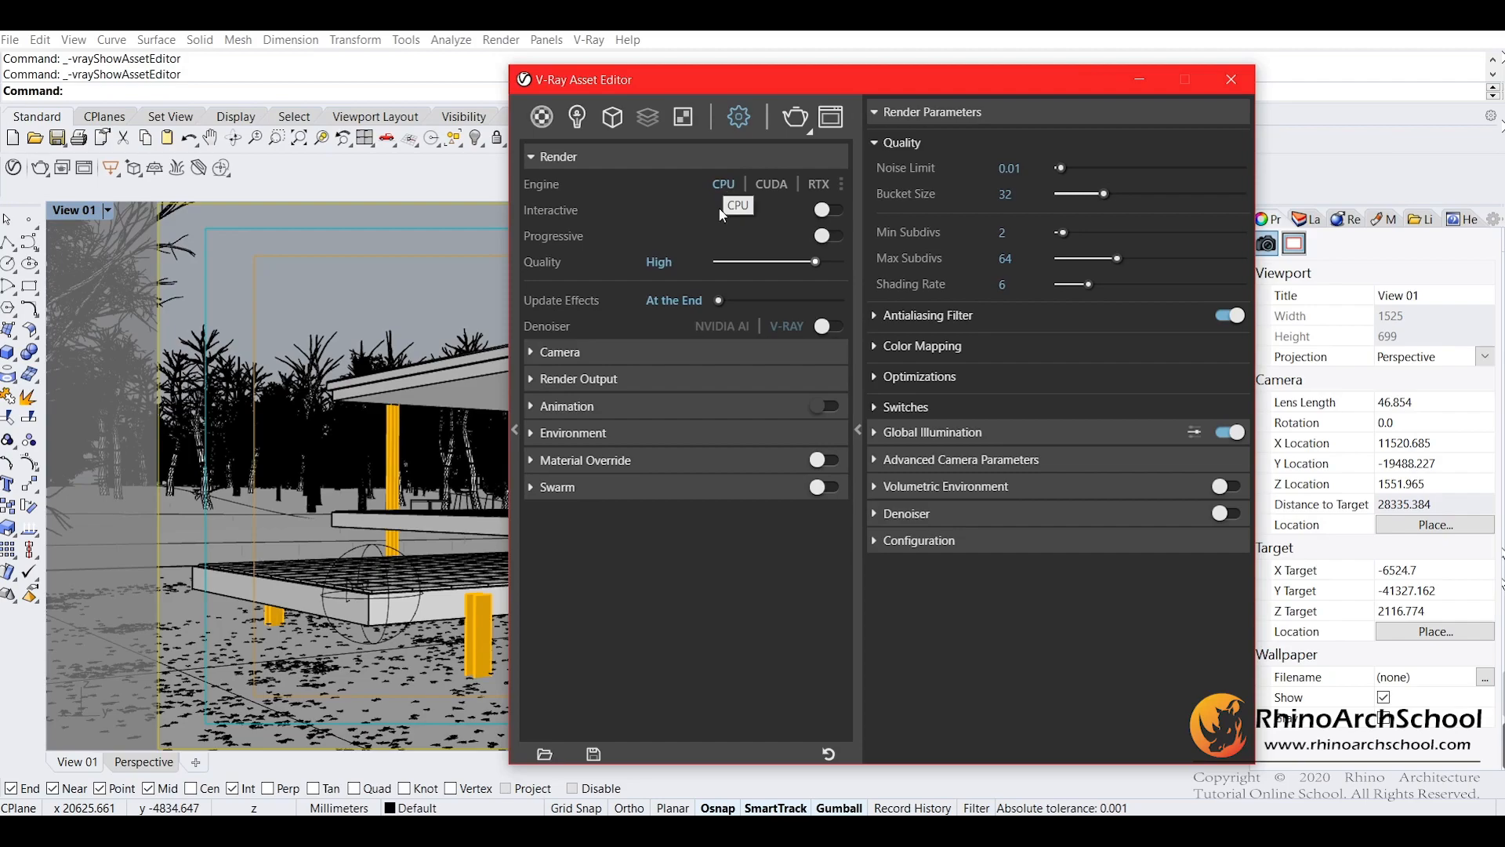
{"action": "left_click_drag", "start_coordinate": [719, 301], "coordinate": [646, 302]}
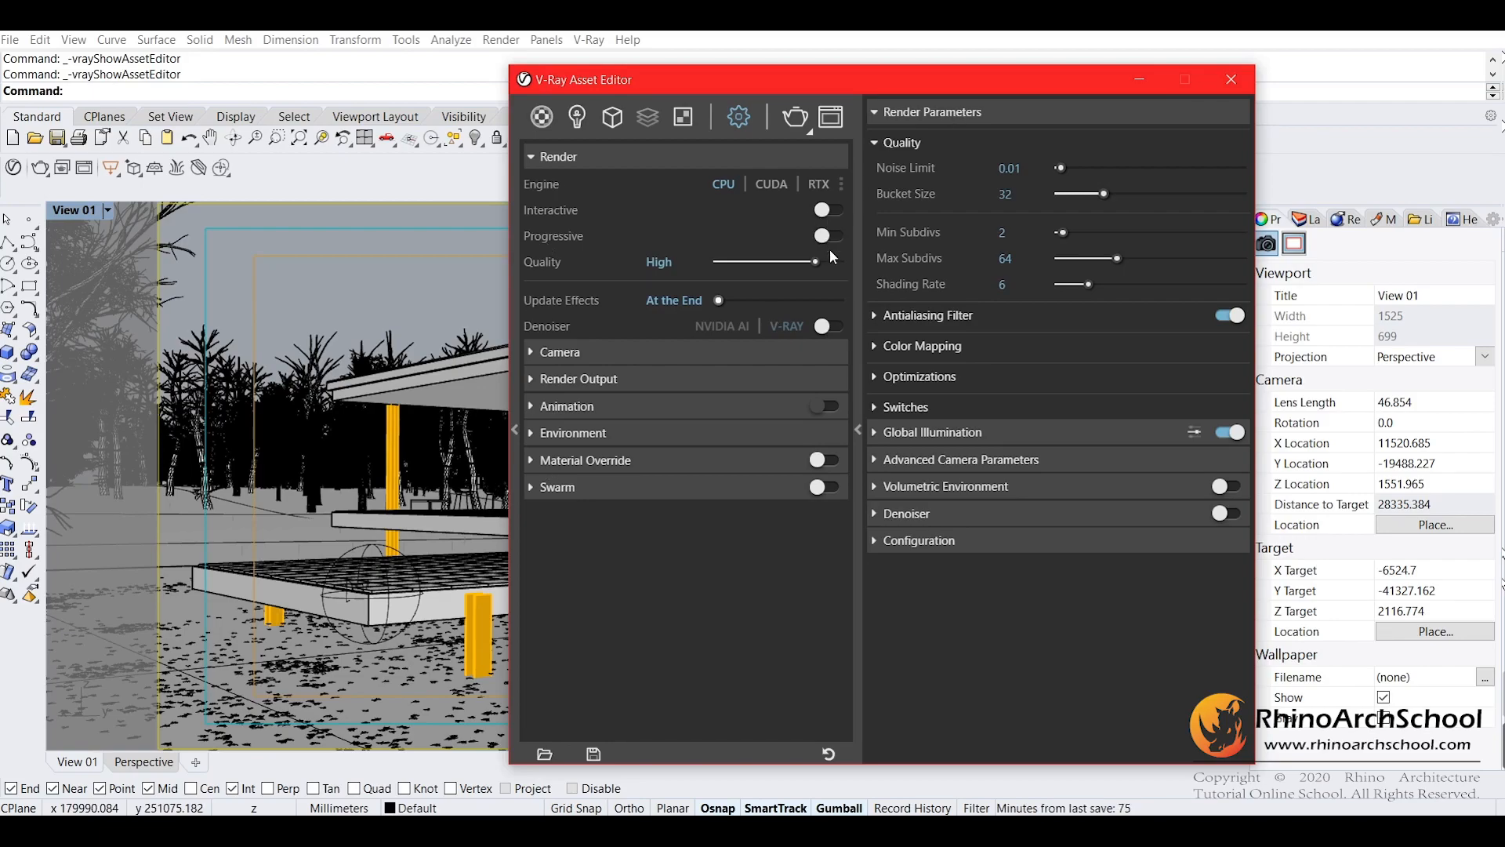
- Hide the advanced render parameters and view the list of available render elements without adding one
{"action": "left_click", "coordinate": [858, 429]}
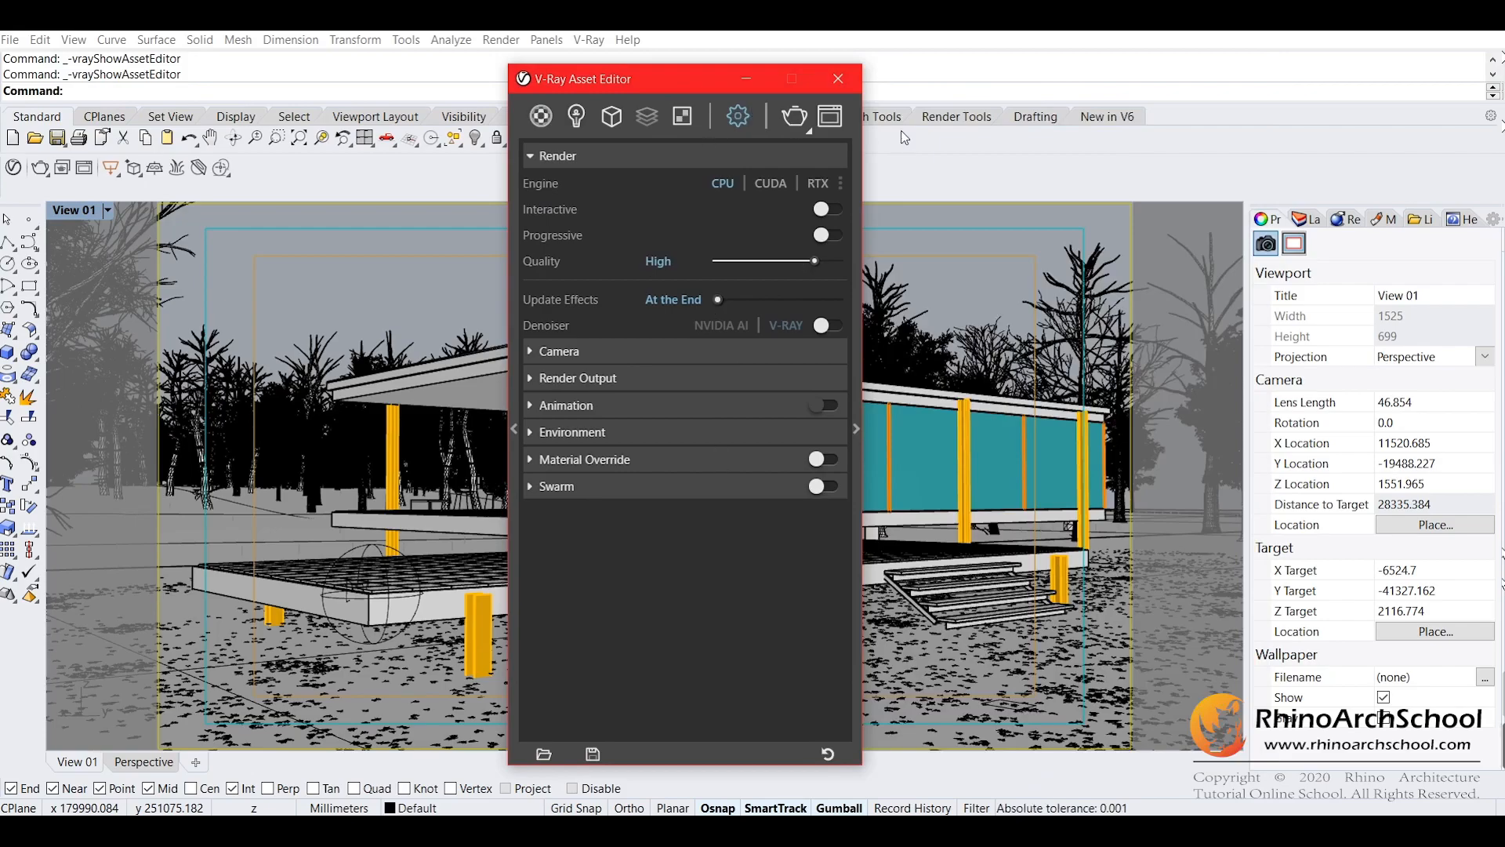
{"action": "left_click", "coordinate": [650, 121]}
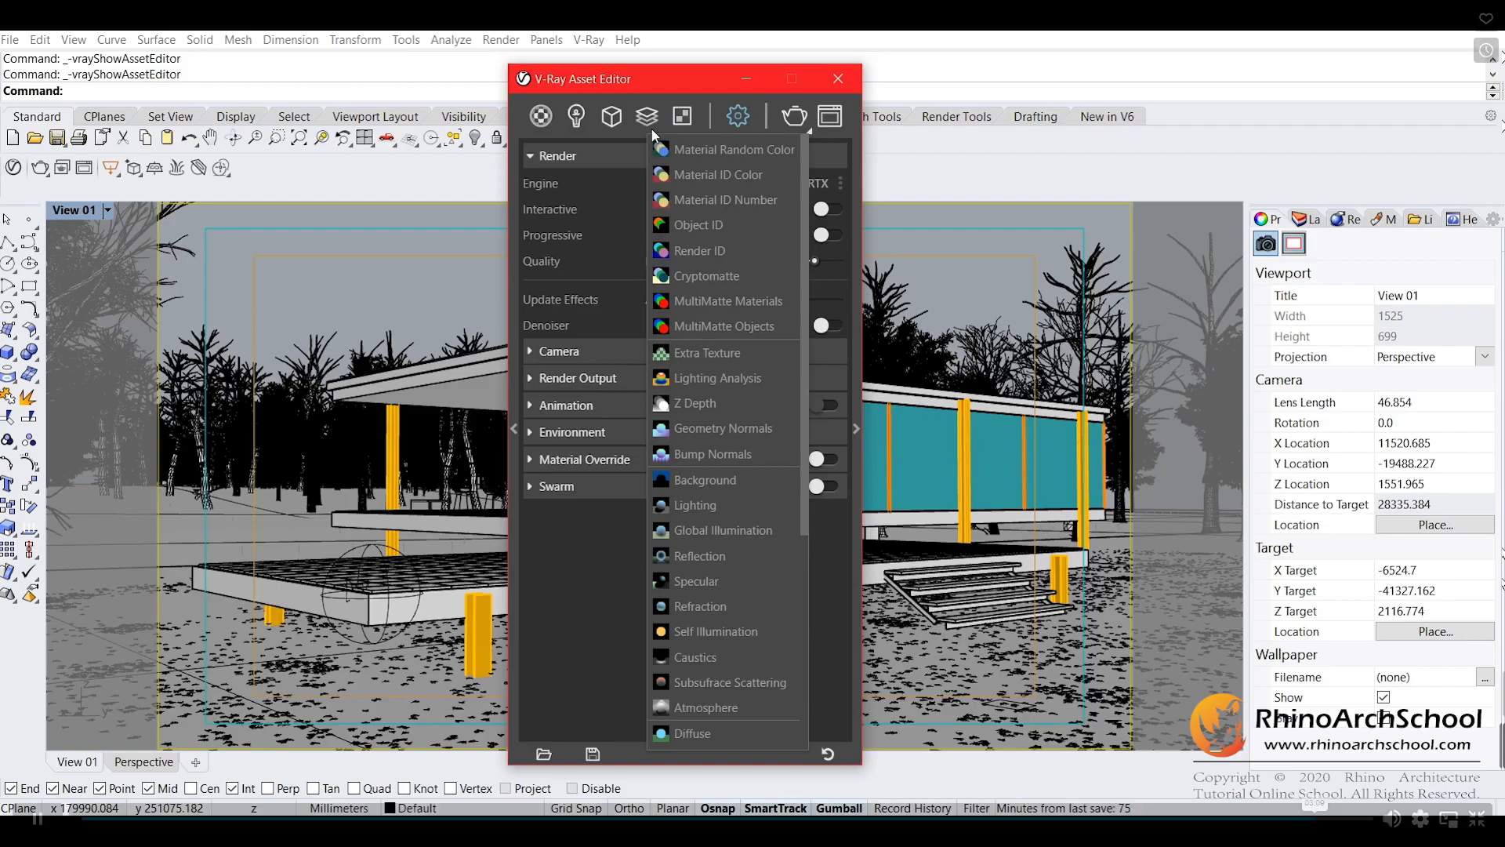
{"action": "left_click", "coordinate": [545, 609]}
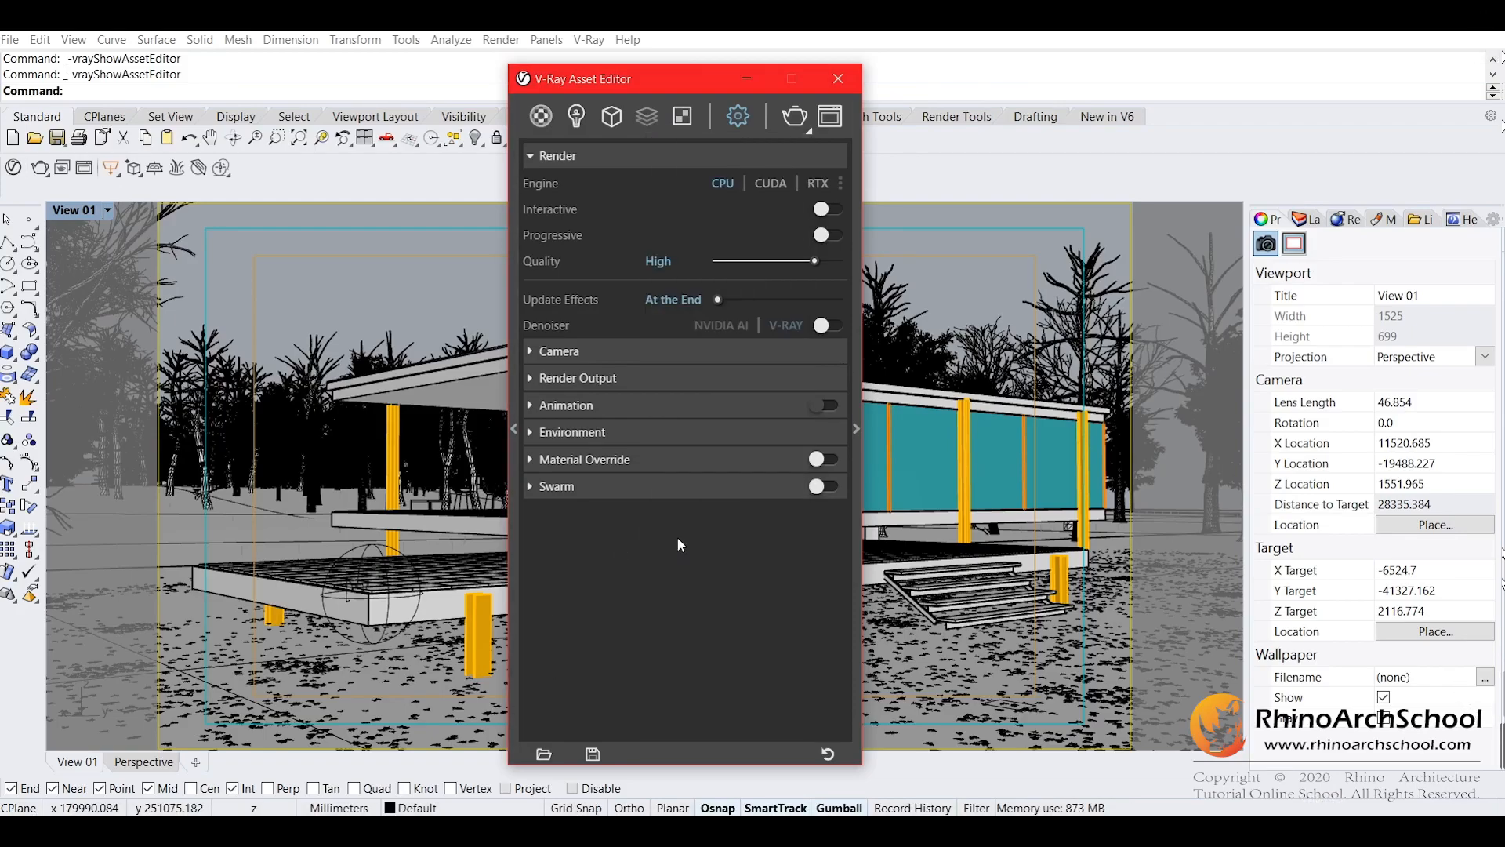